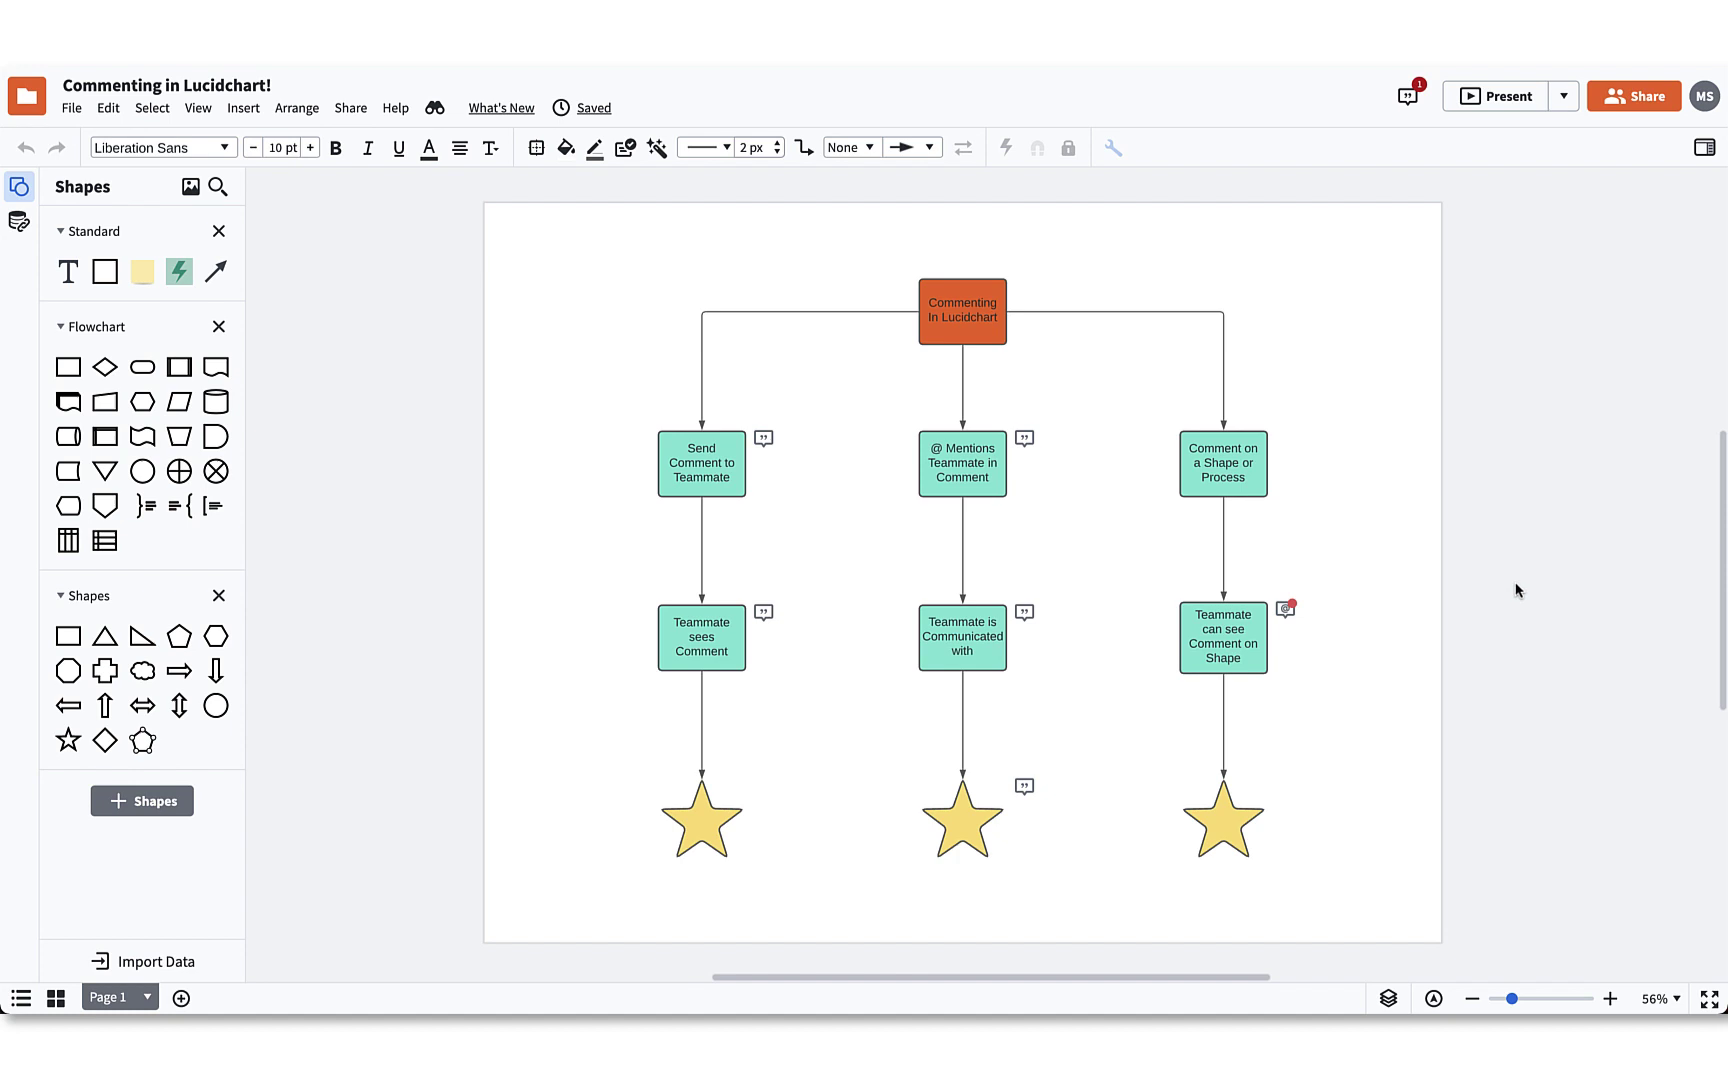
pyautogui.click(1408, 98)
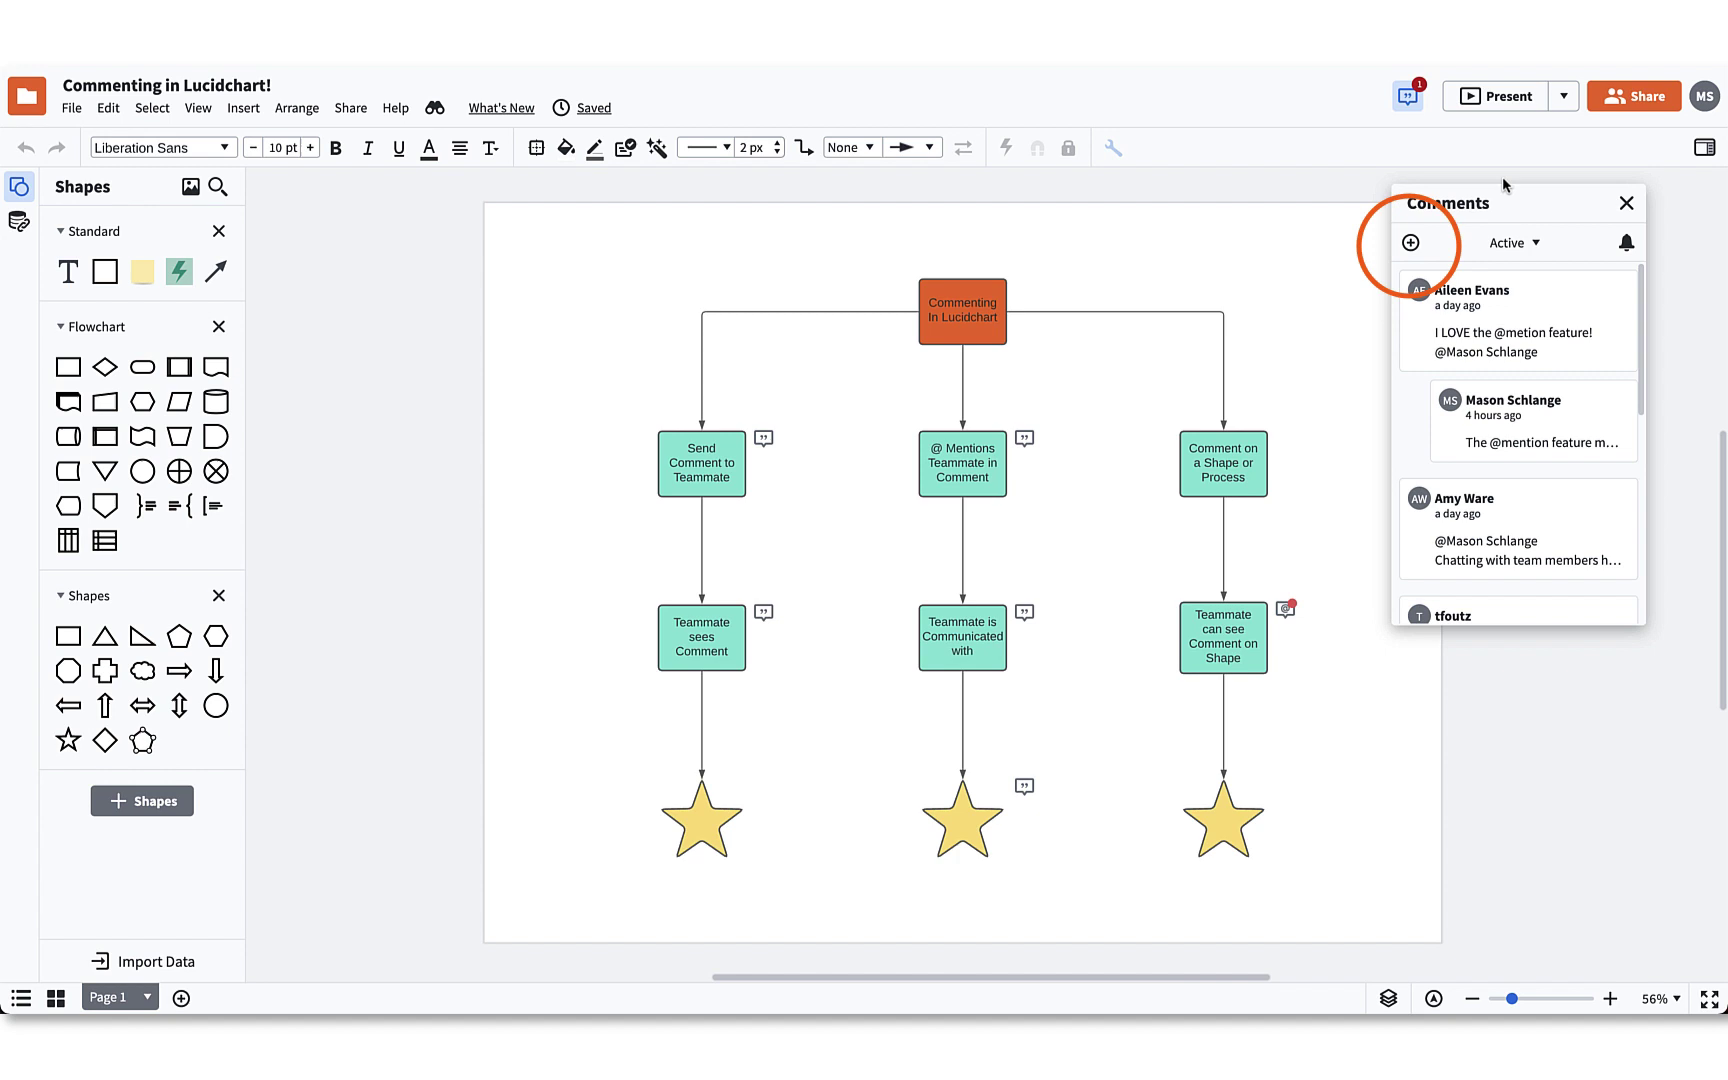
pyautogui.click(1411, 245)
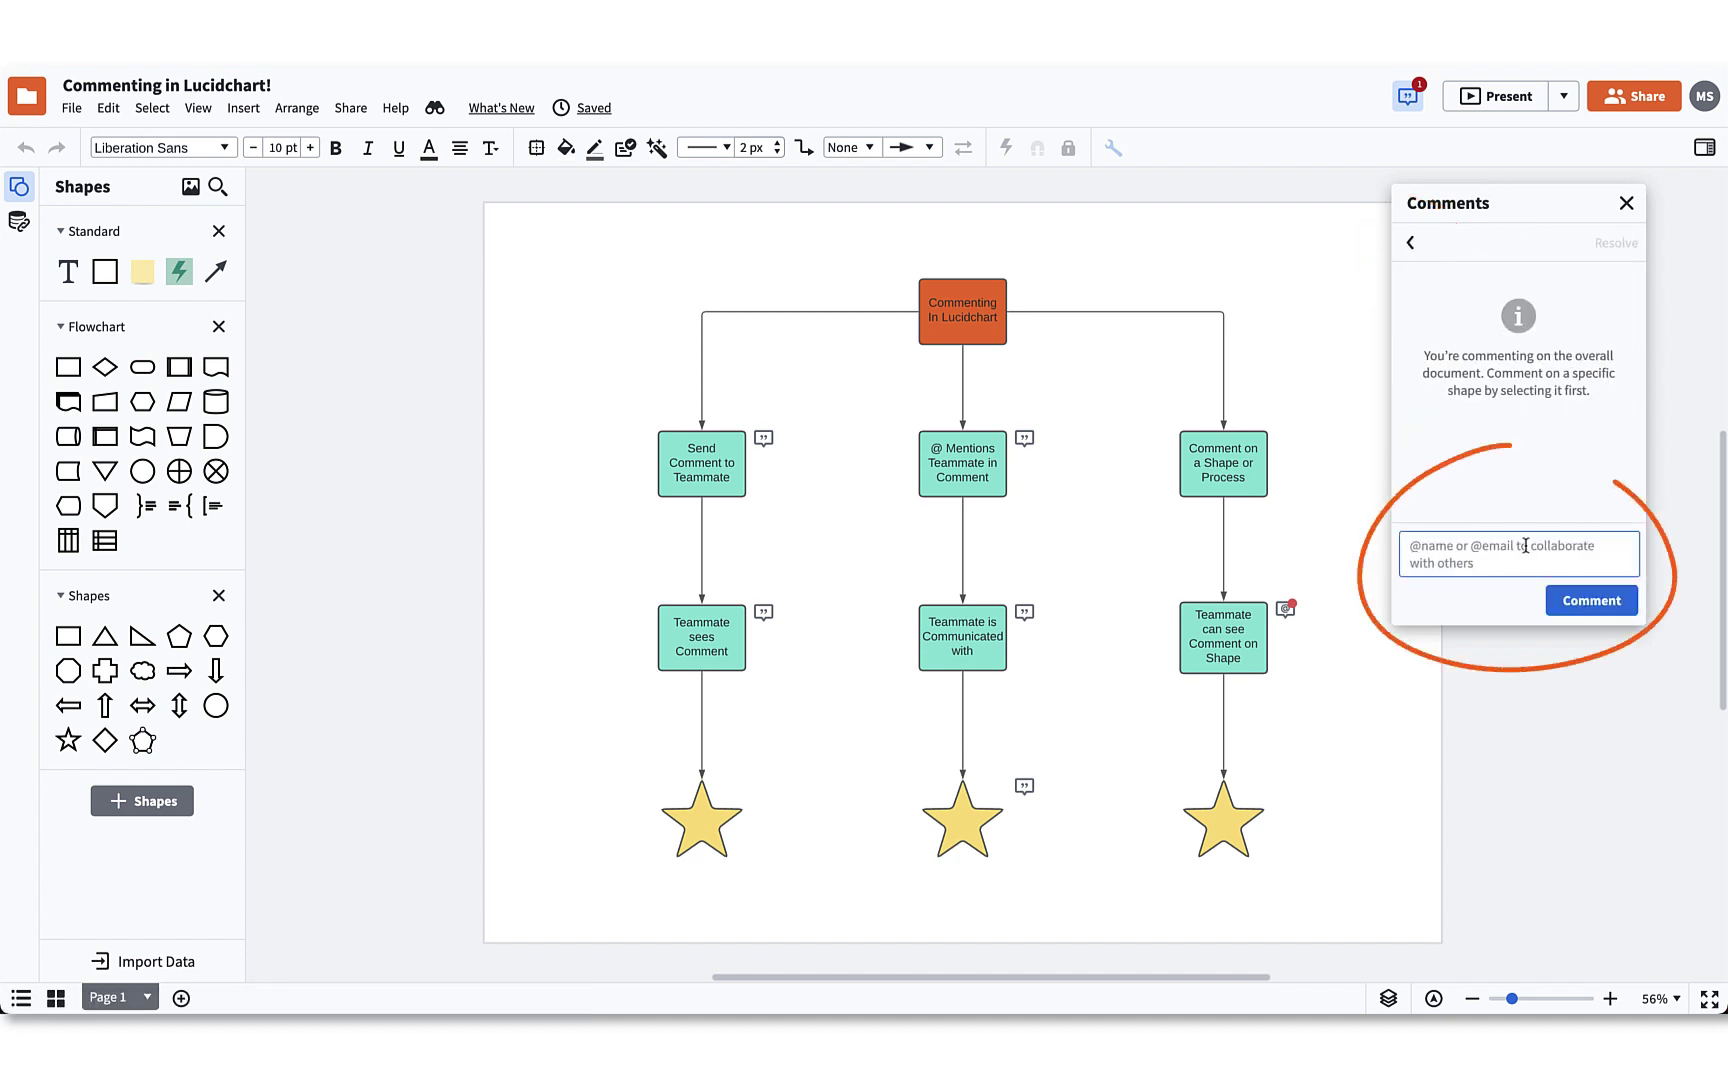
pyautogui.write('@tfou')
pyautogui.press('Return')
pyautogui.write('I lo')
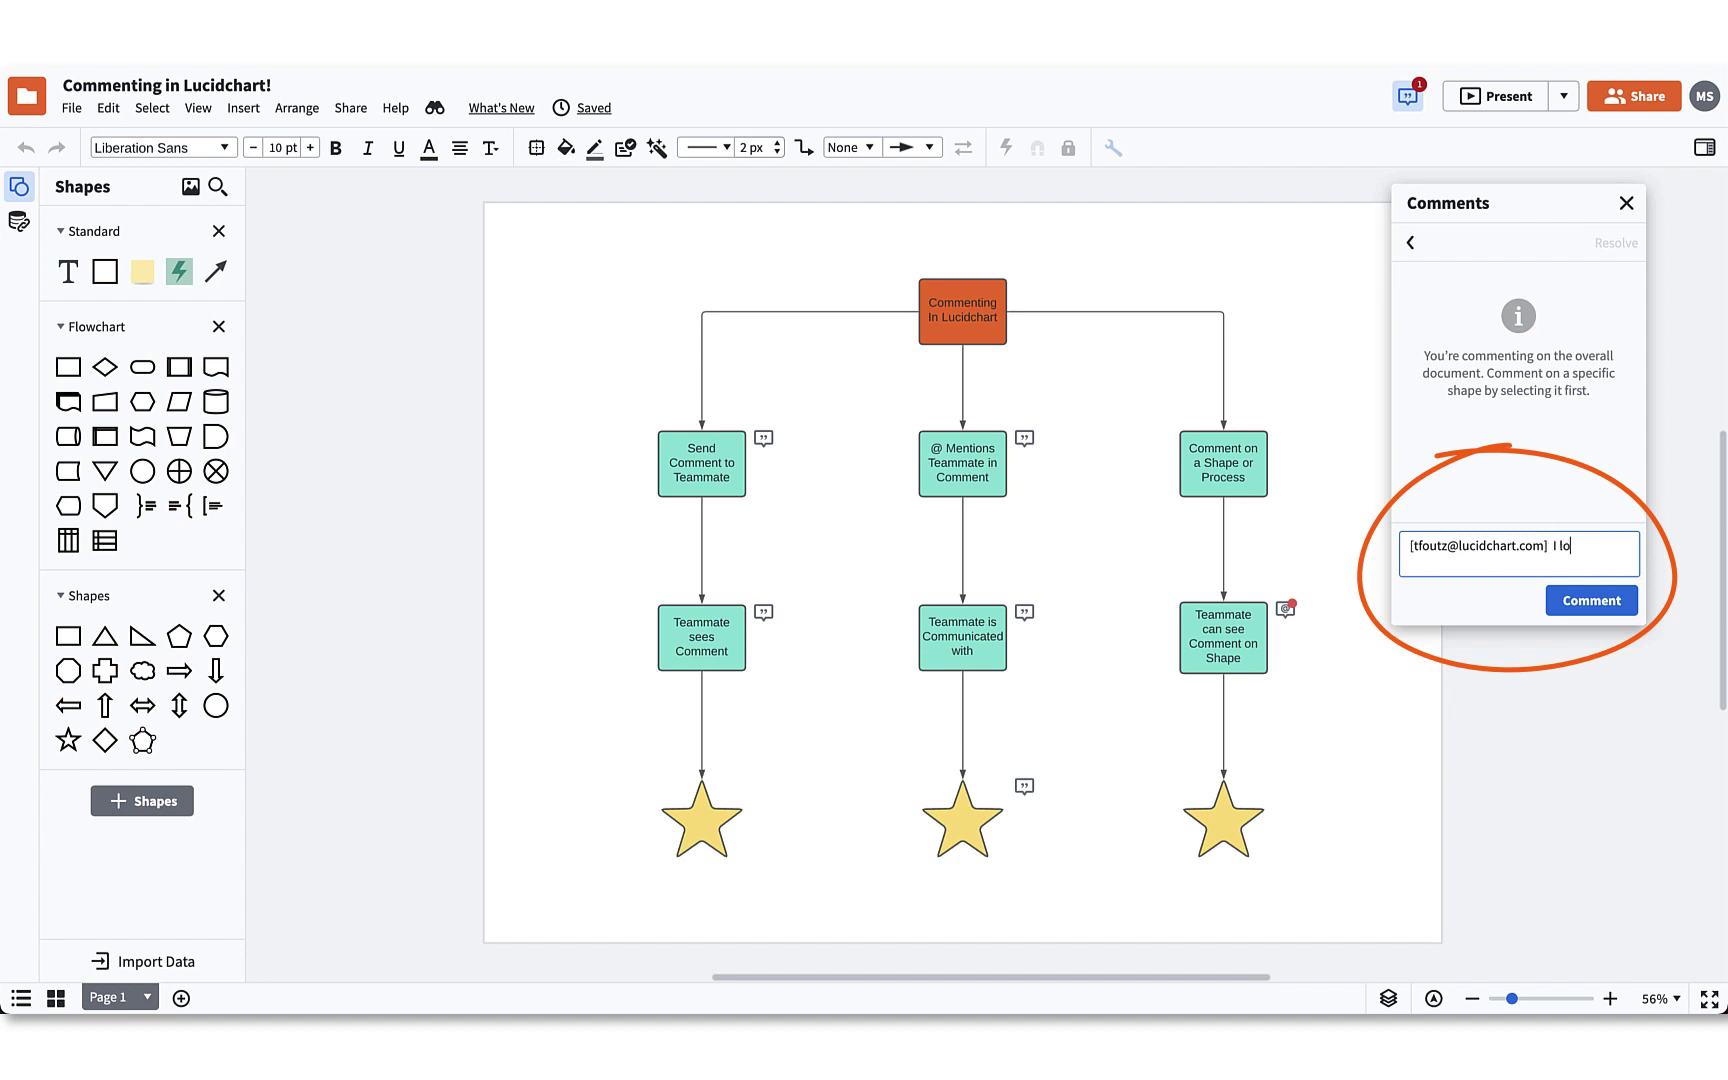
pyautogui.write('ve the commenting solution in Lucidchart')
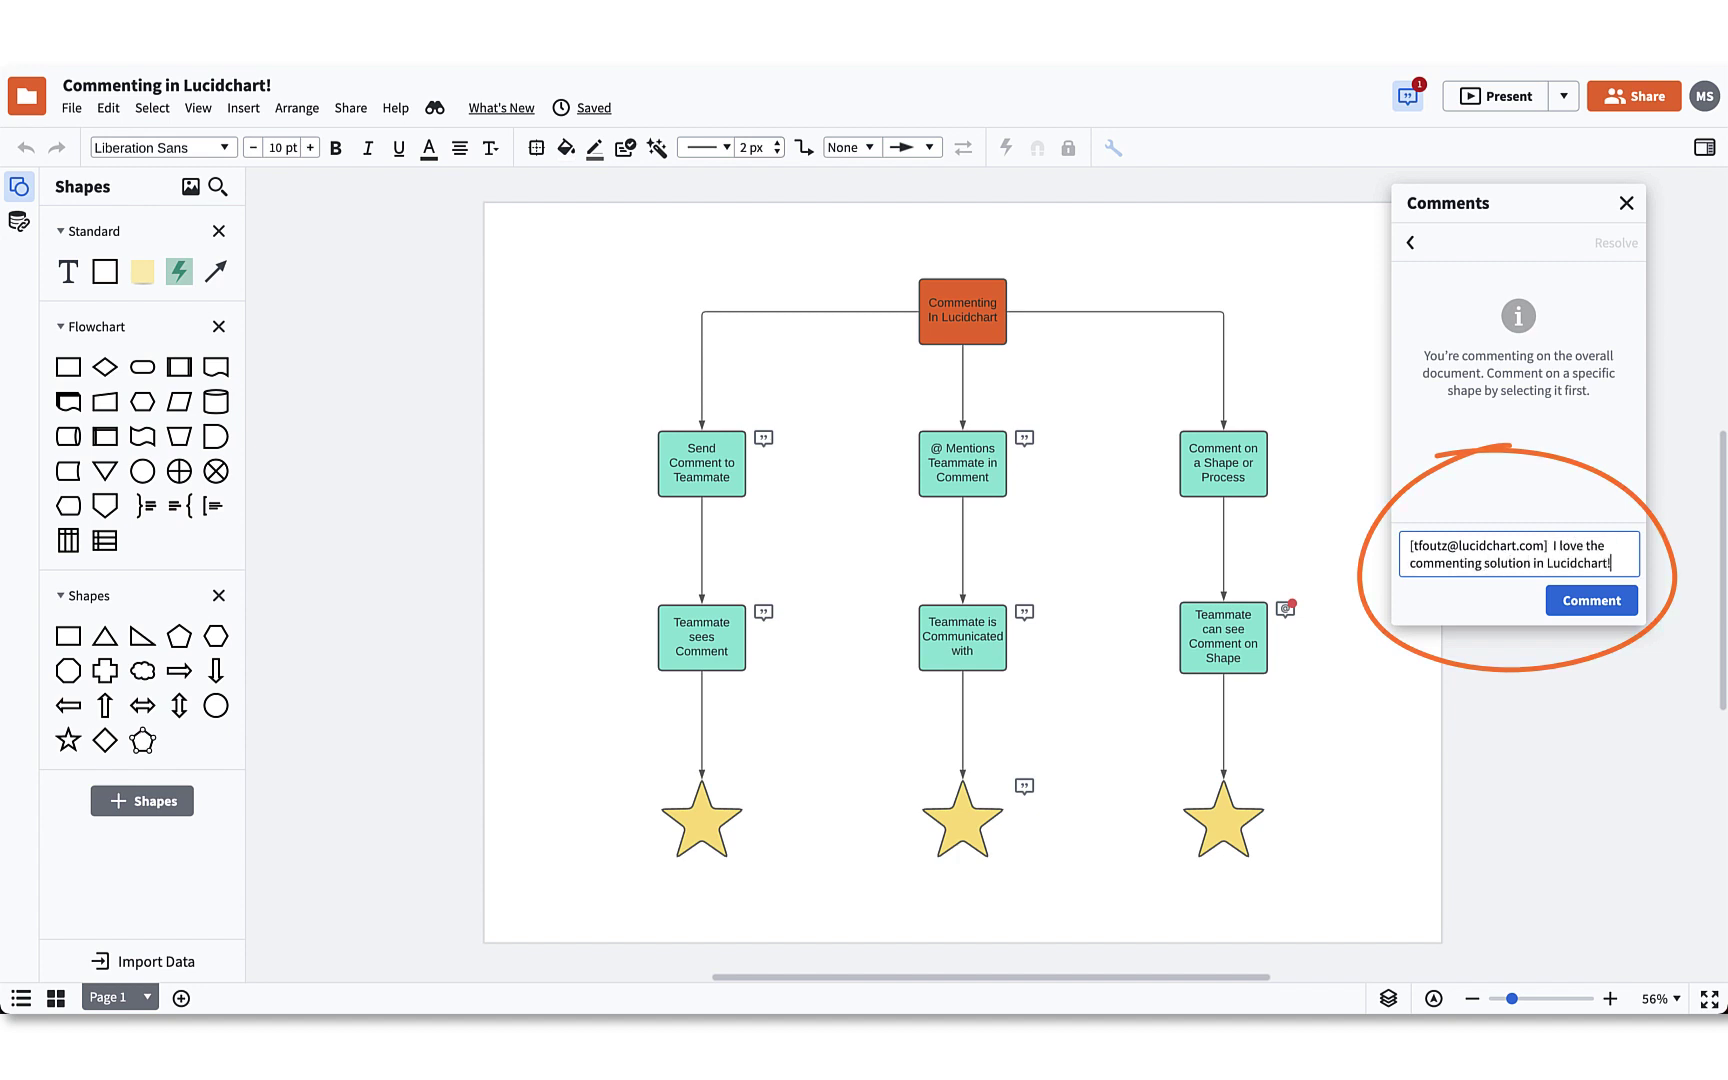
pyautogui.write('!')
pyautogui.click(1616, 608)
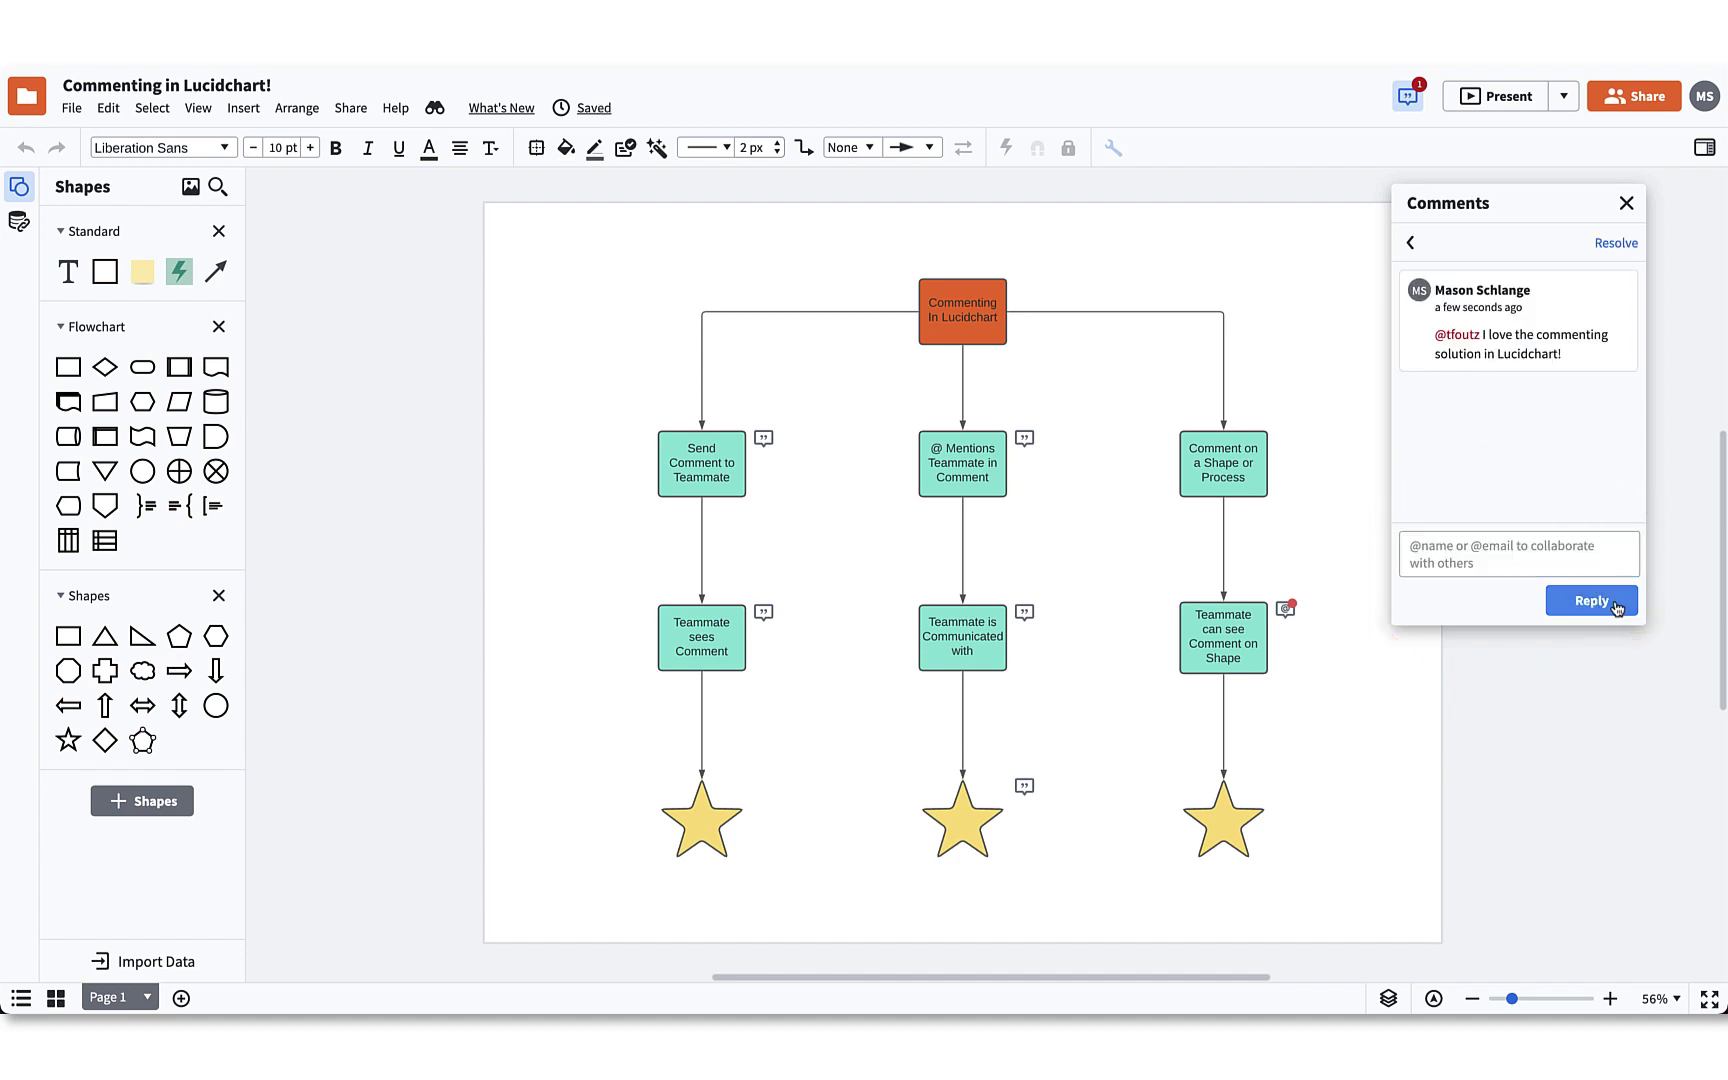
pyautogui.click(1410, 244)
pyautogui.click(1413, 245)
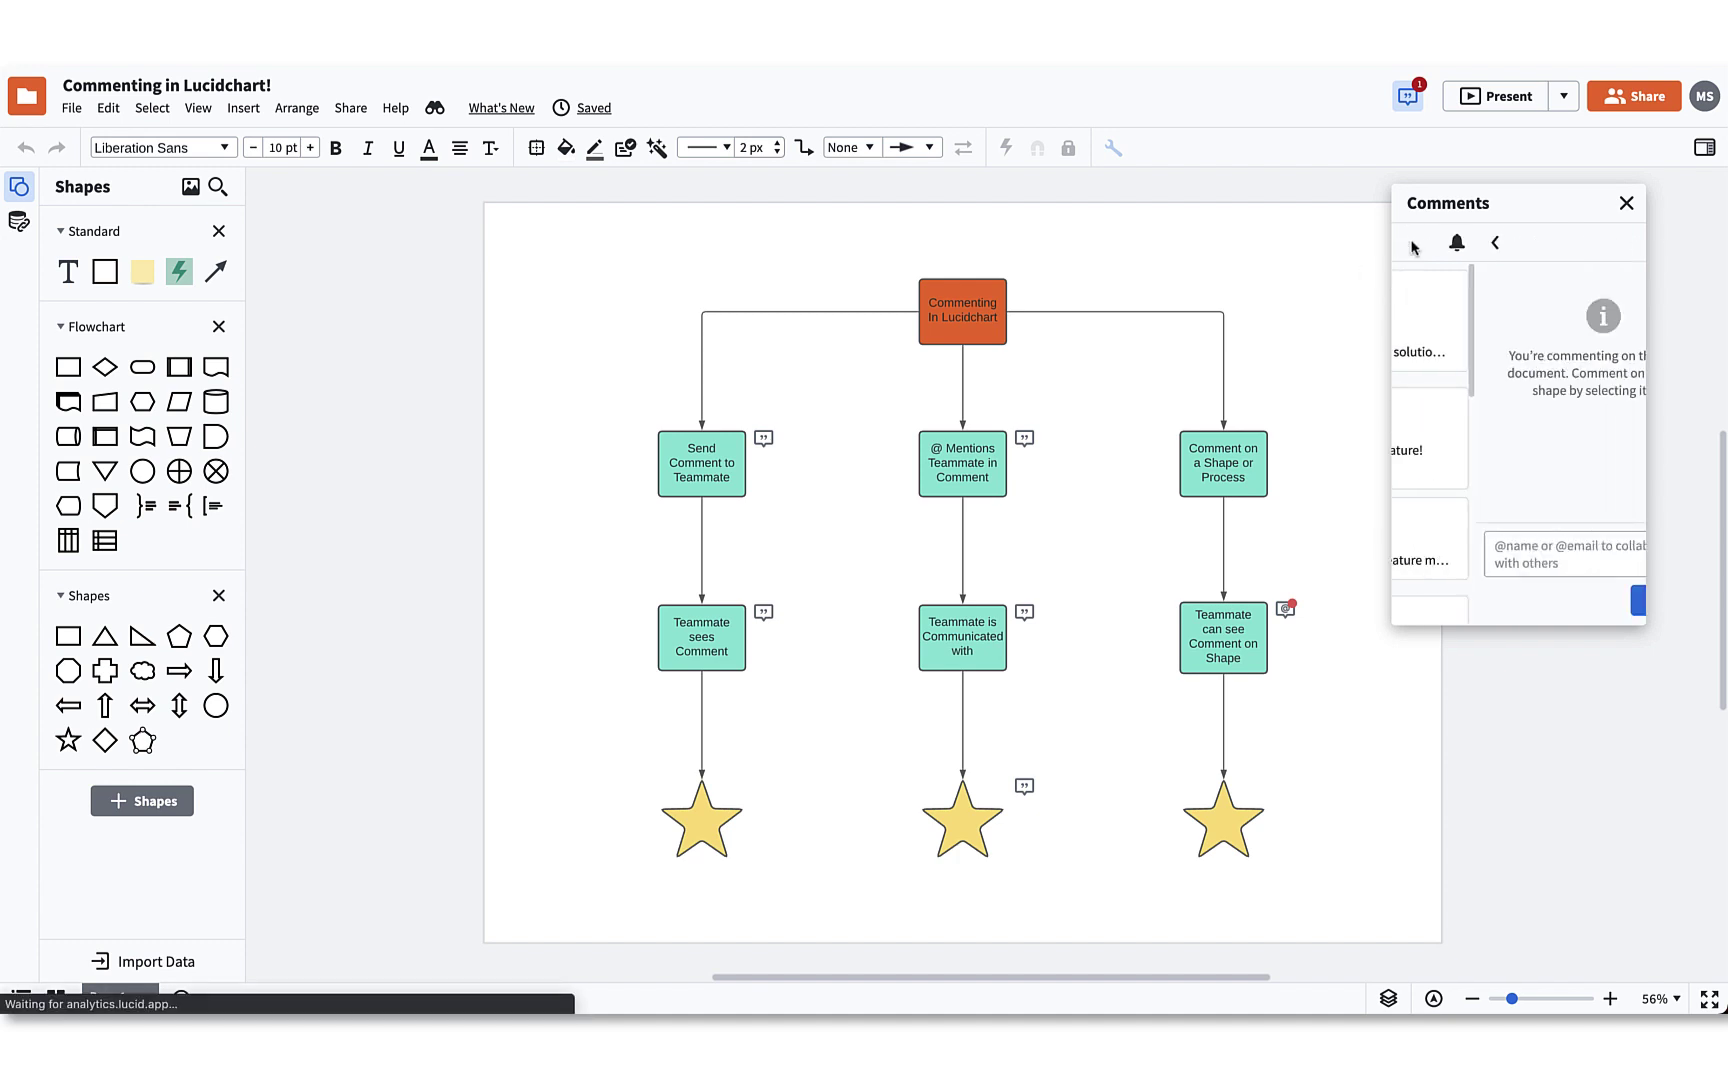
pyautogui.click(1520, 550)
pyautogui.write('@parker')
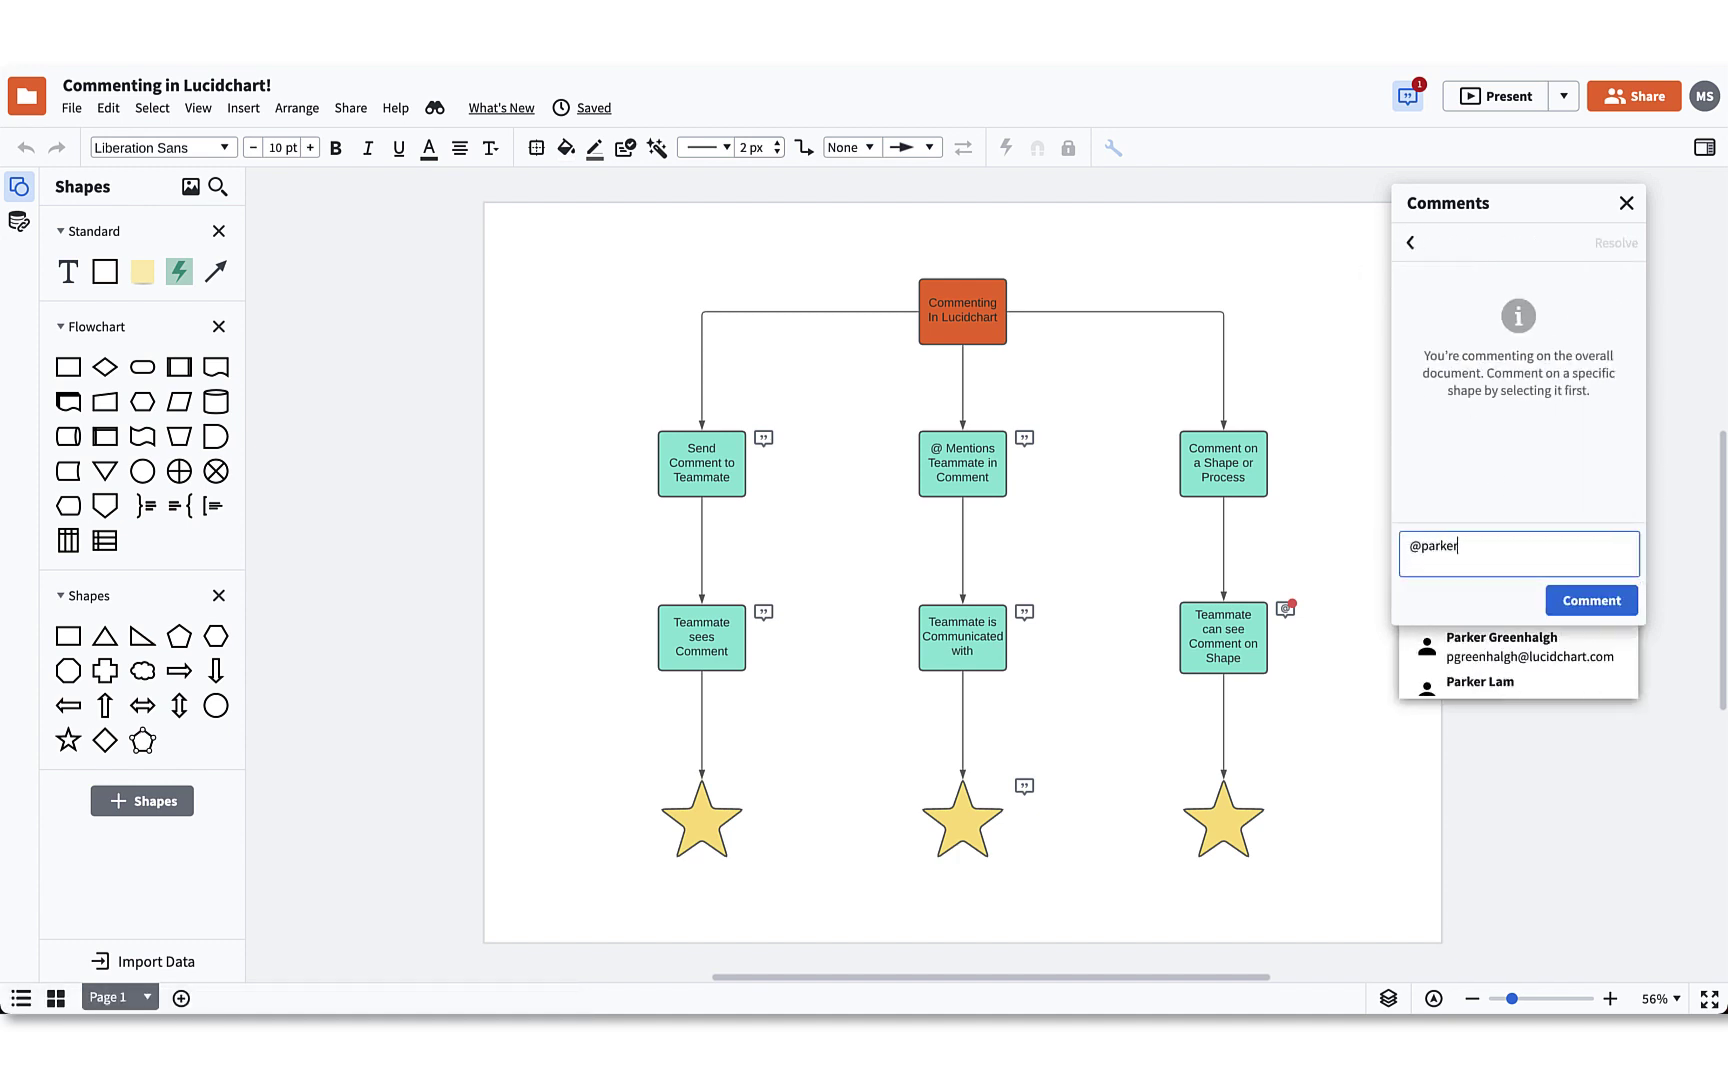
pyautogui.click(1531, 654)
pyautogui.write('W')
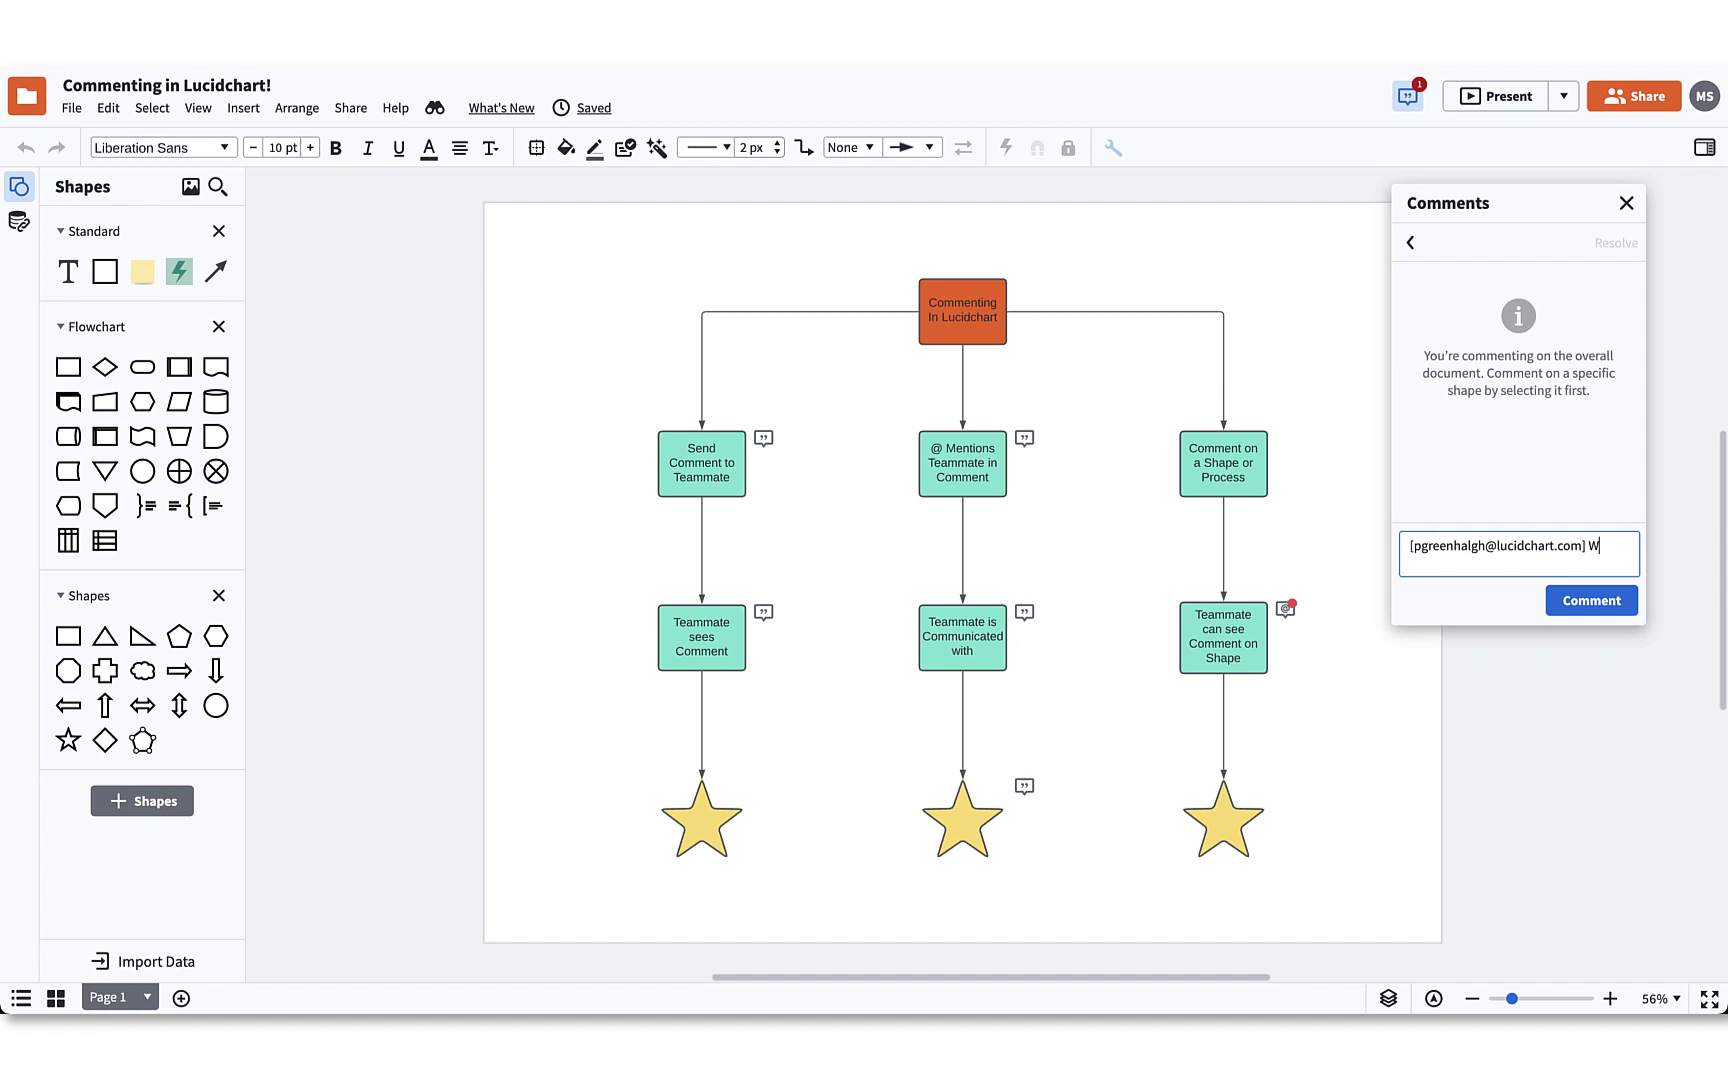
pyautogui.write('hat do you think of this document?')
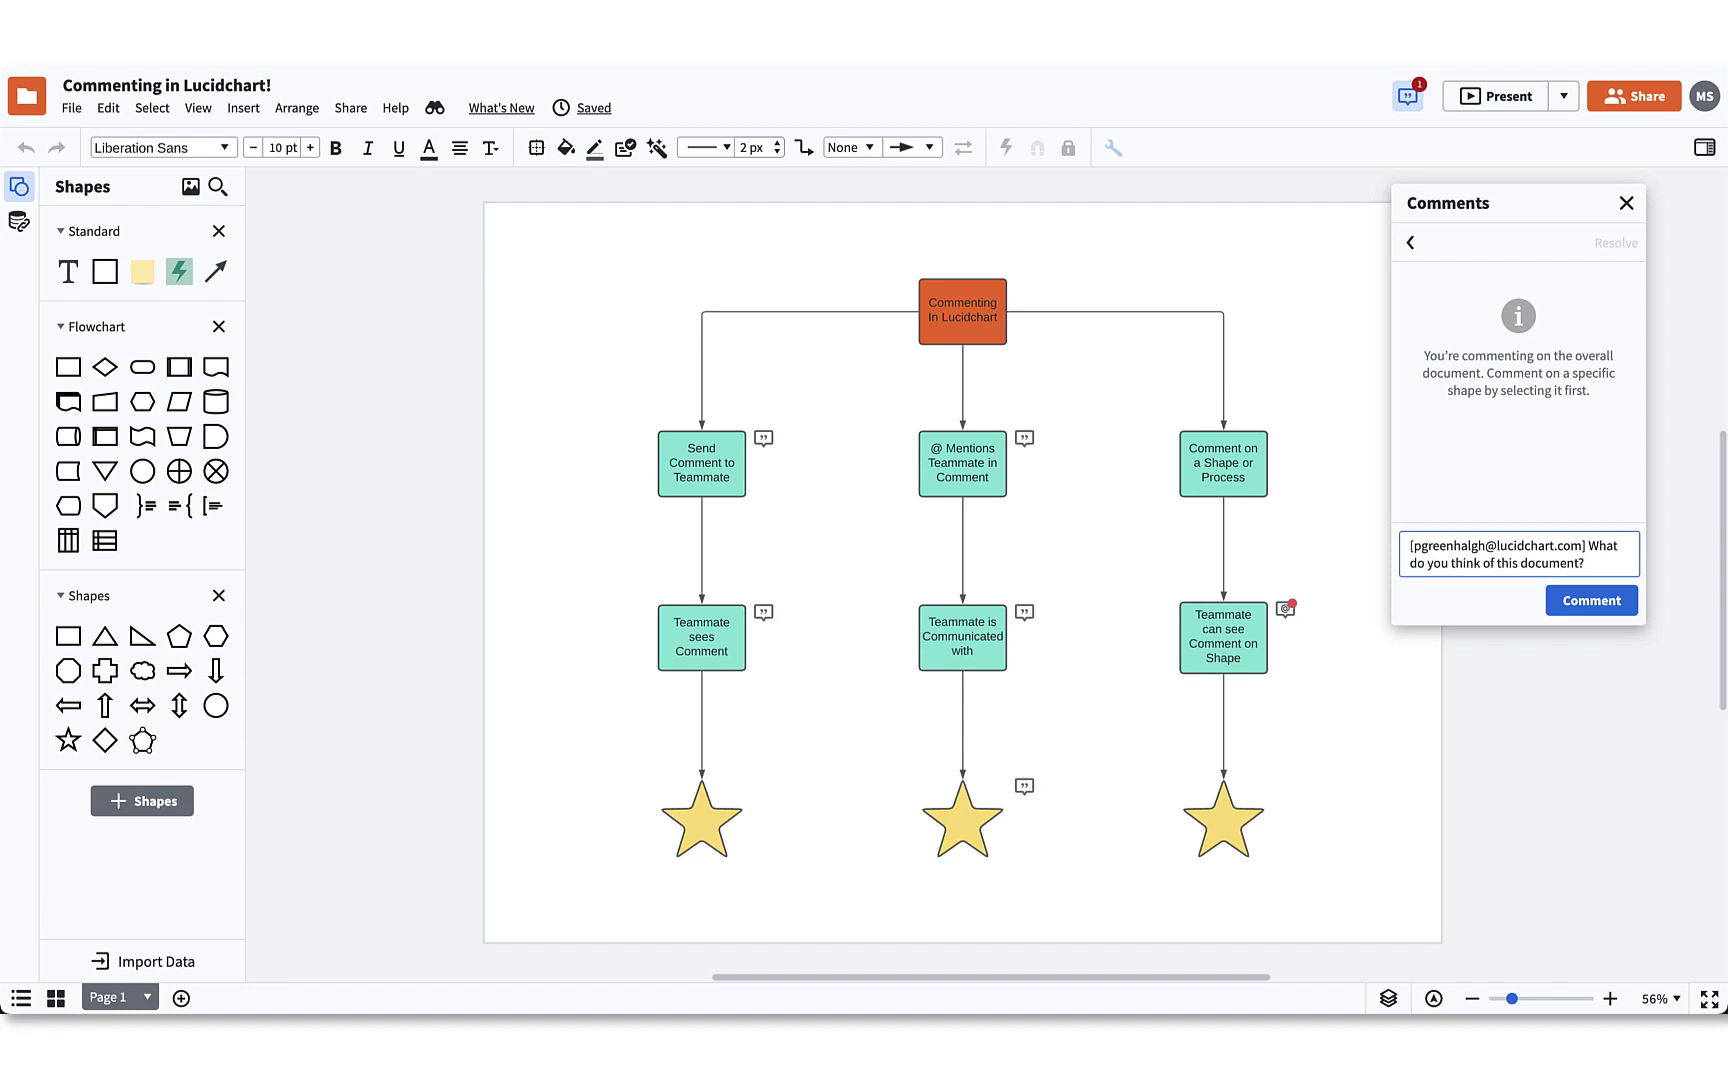
pyautogui.press('Return')
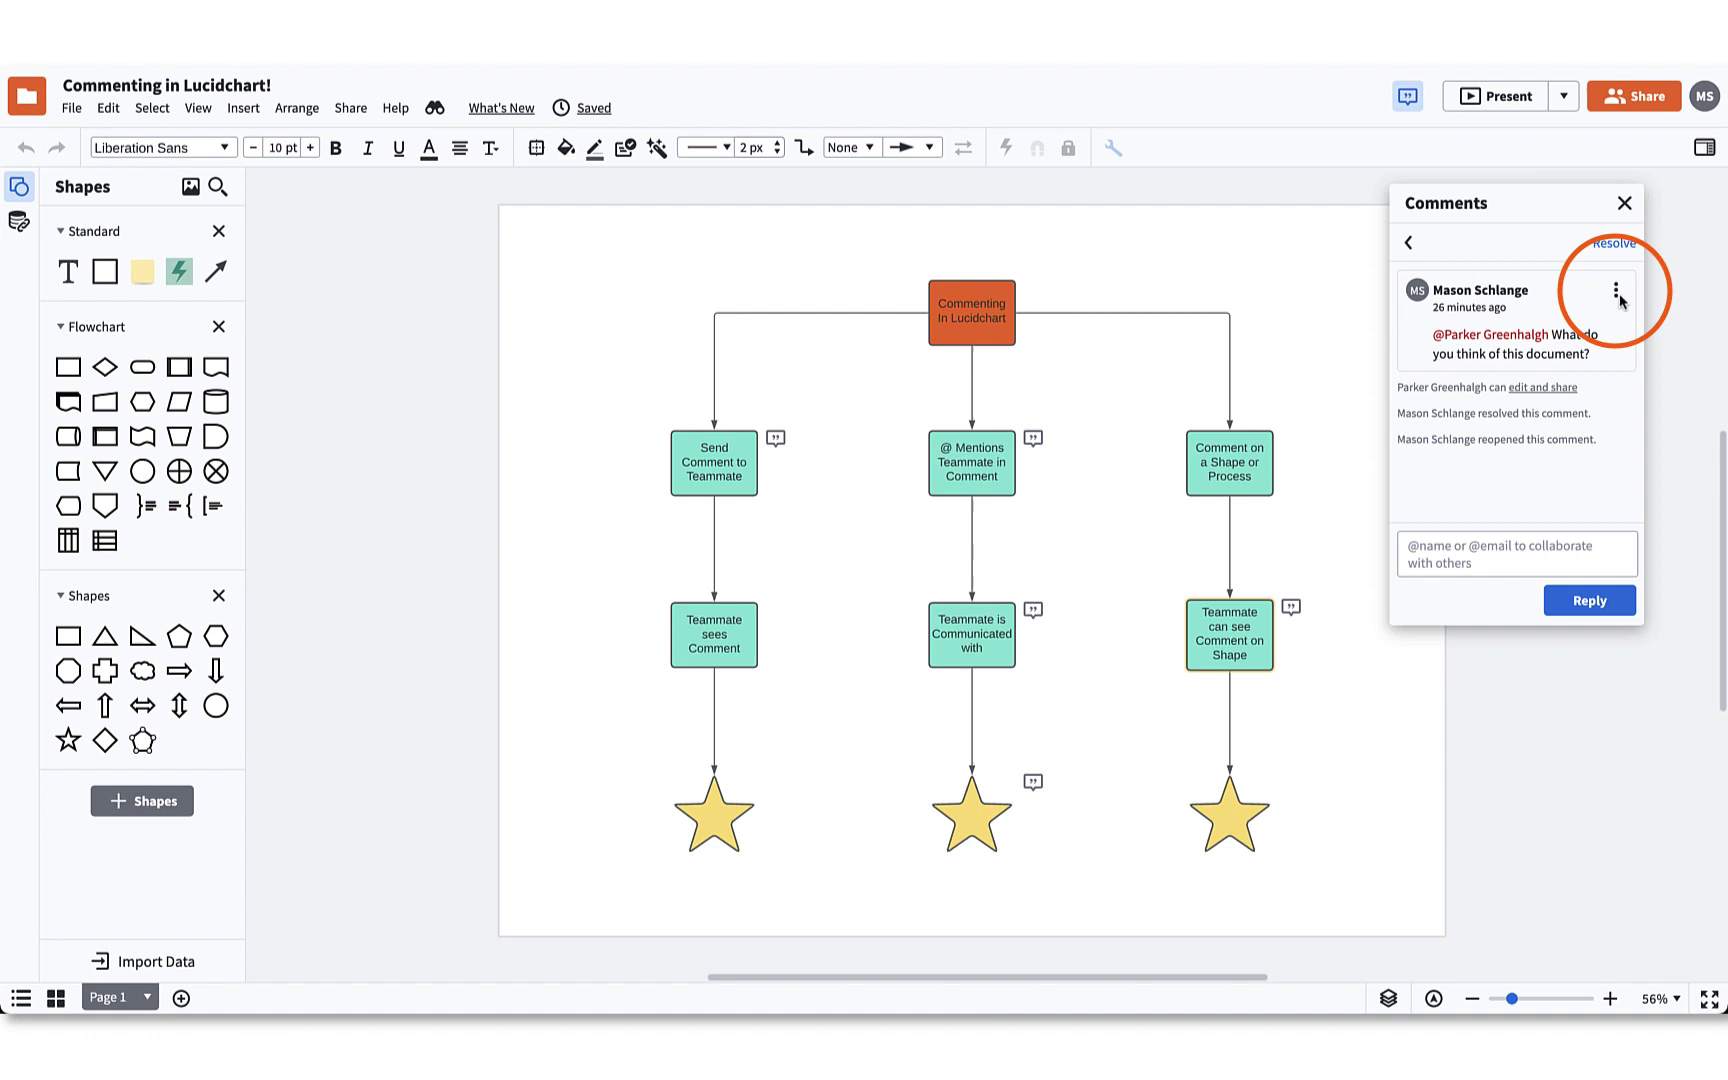
# - Mark the document question comment as resolved, then reopen it
pyautogui.click(1616, 293)
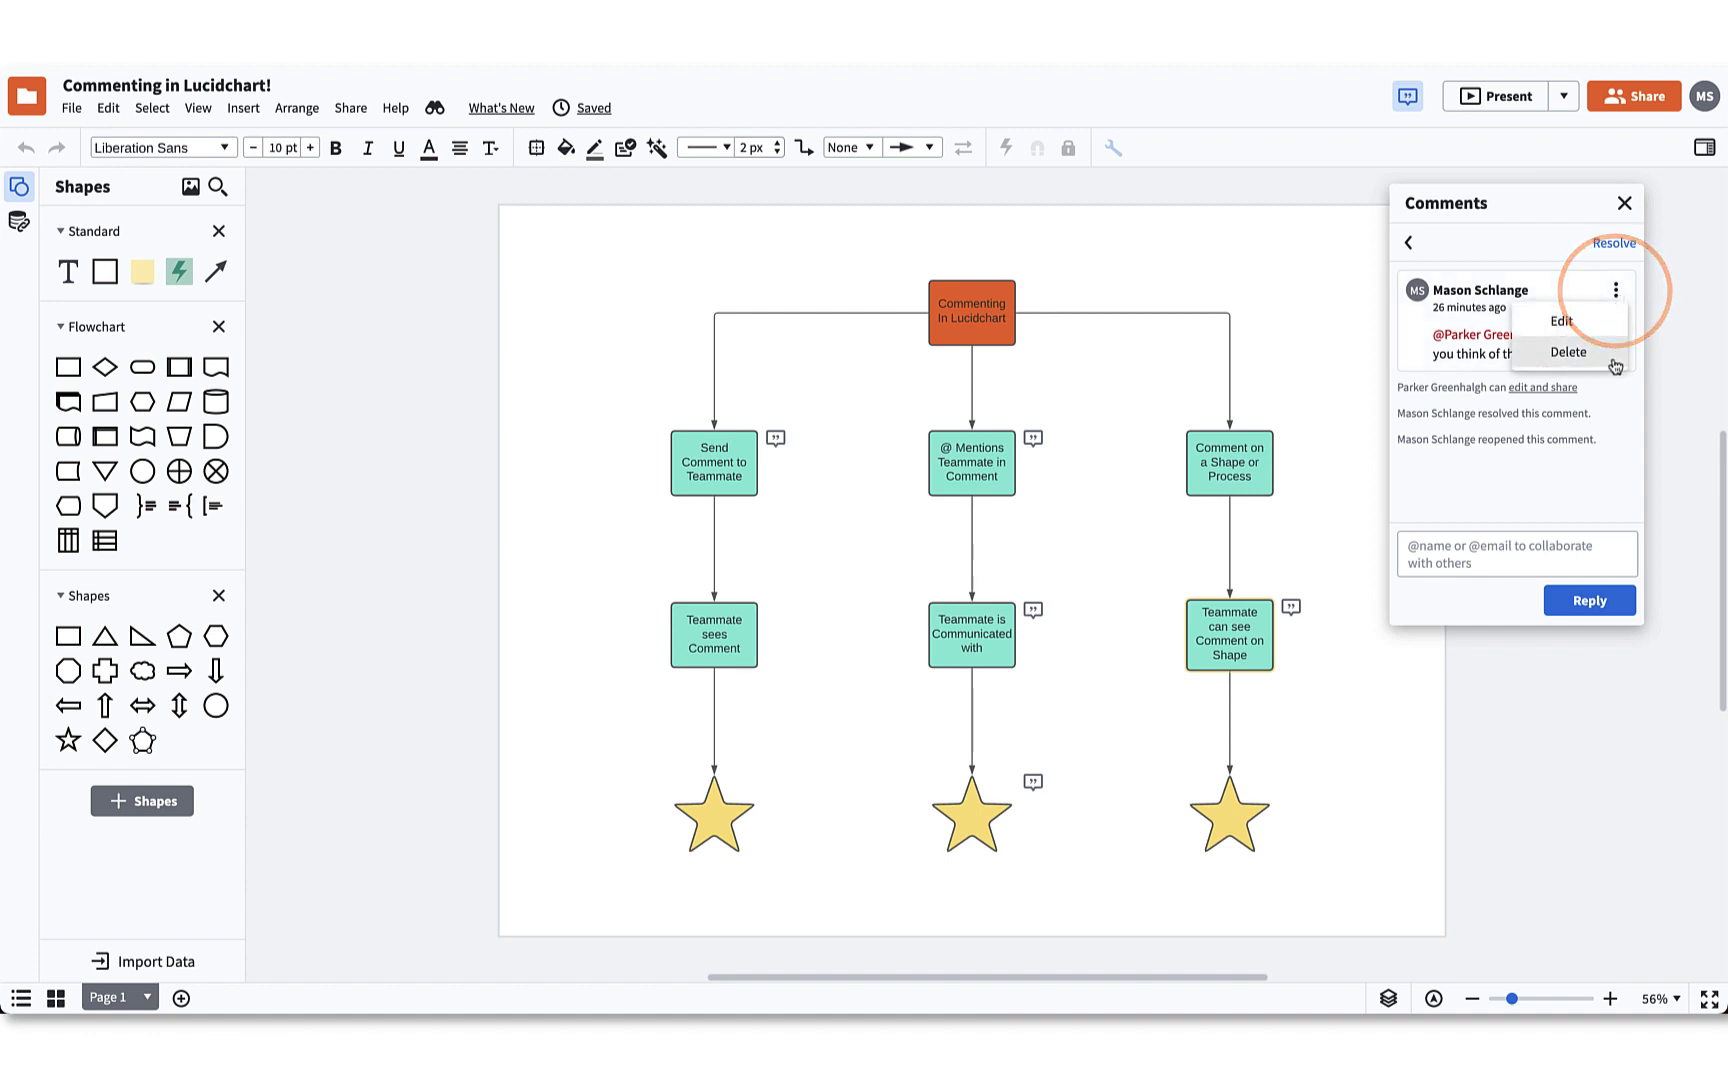
pyautogui.click(1620, 248)
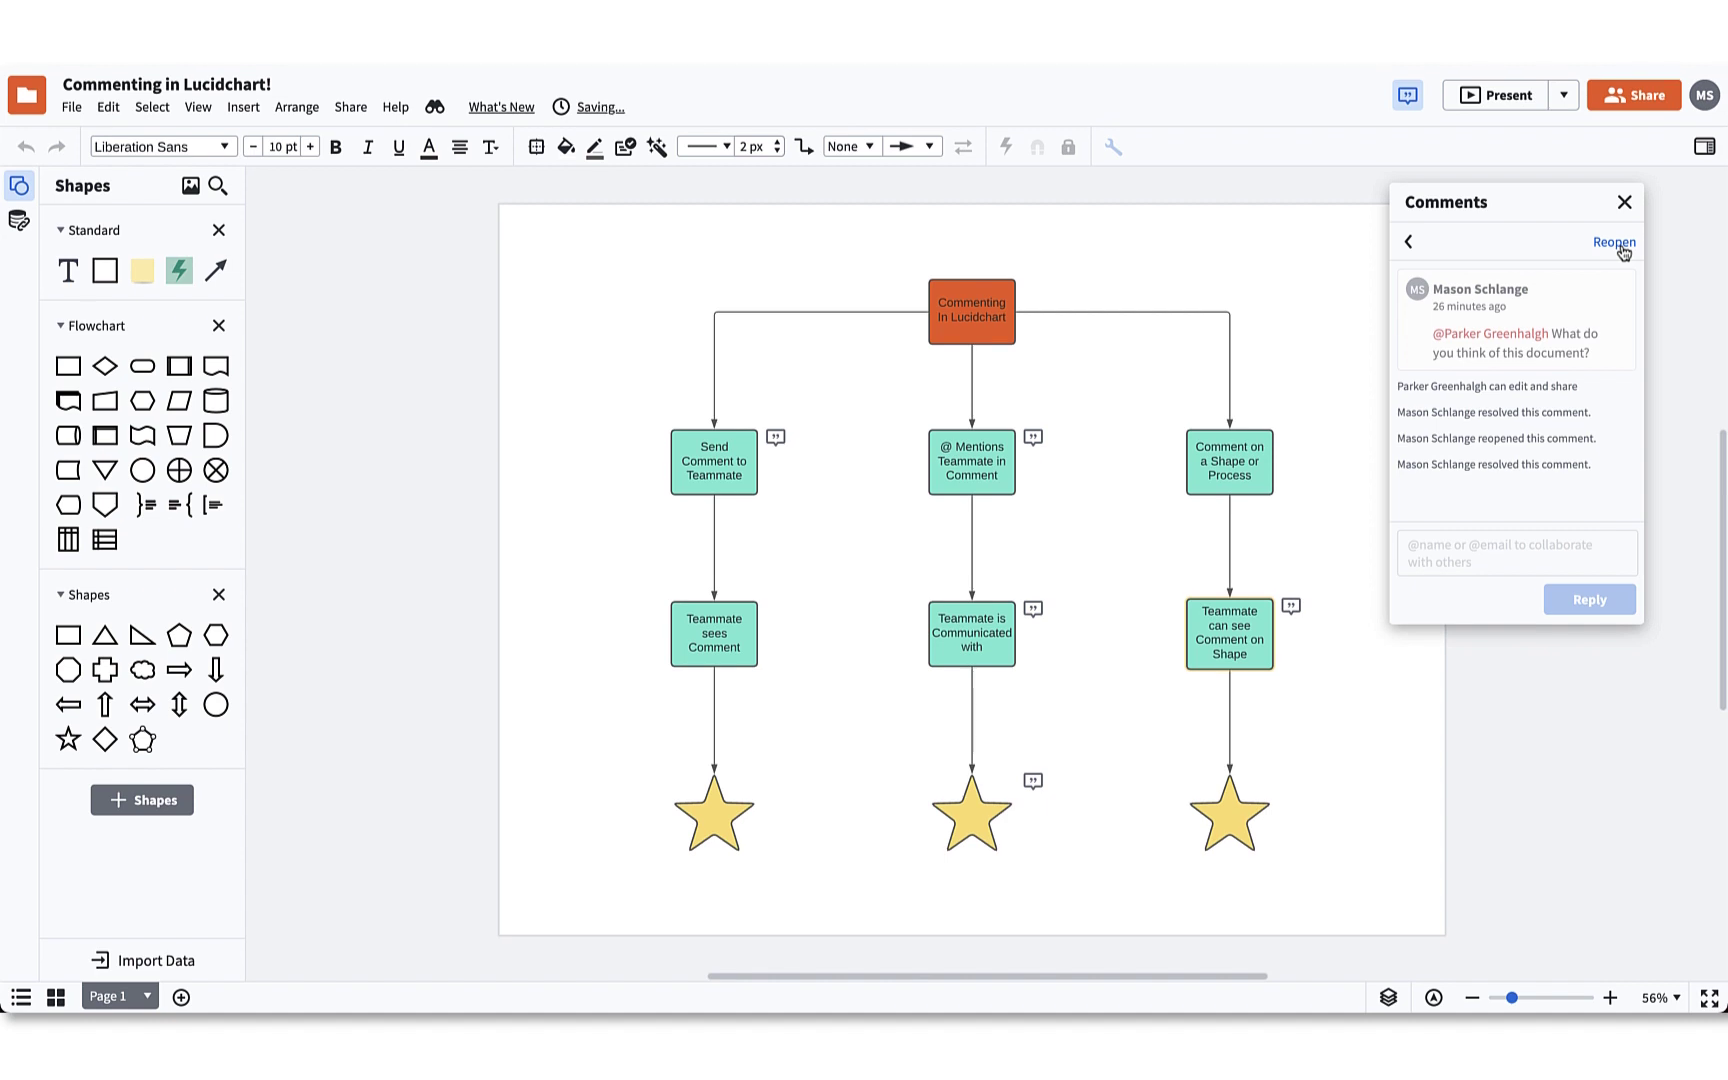
pyautogui.click(1615, 244)
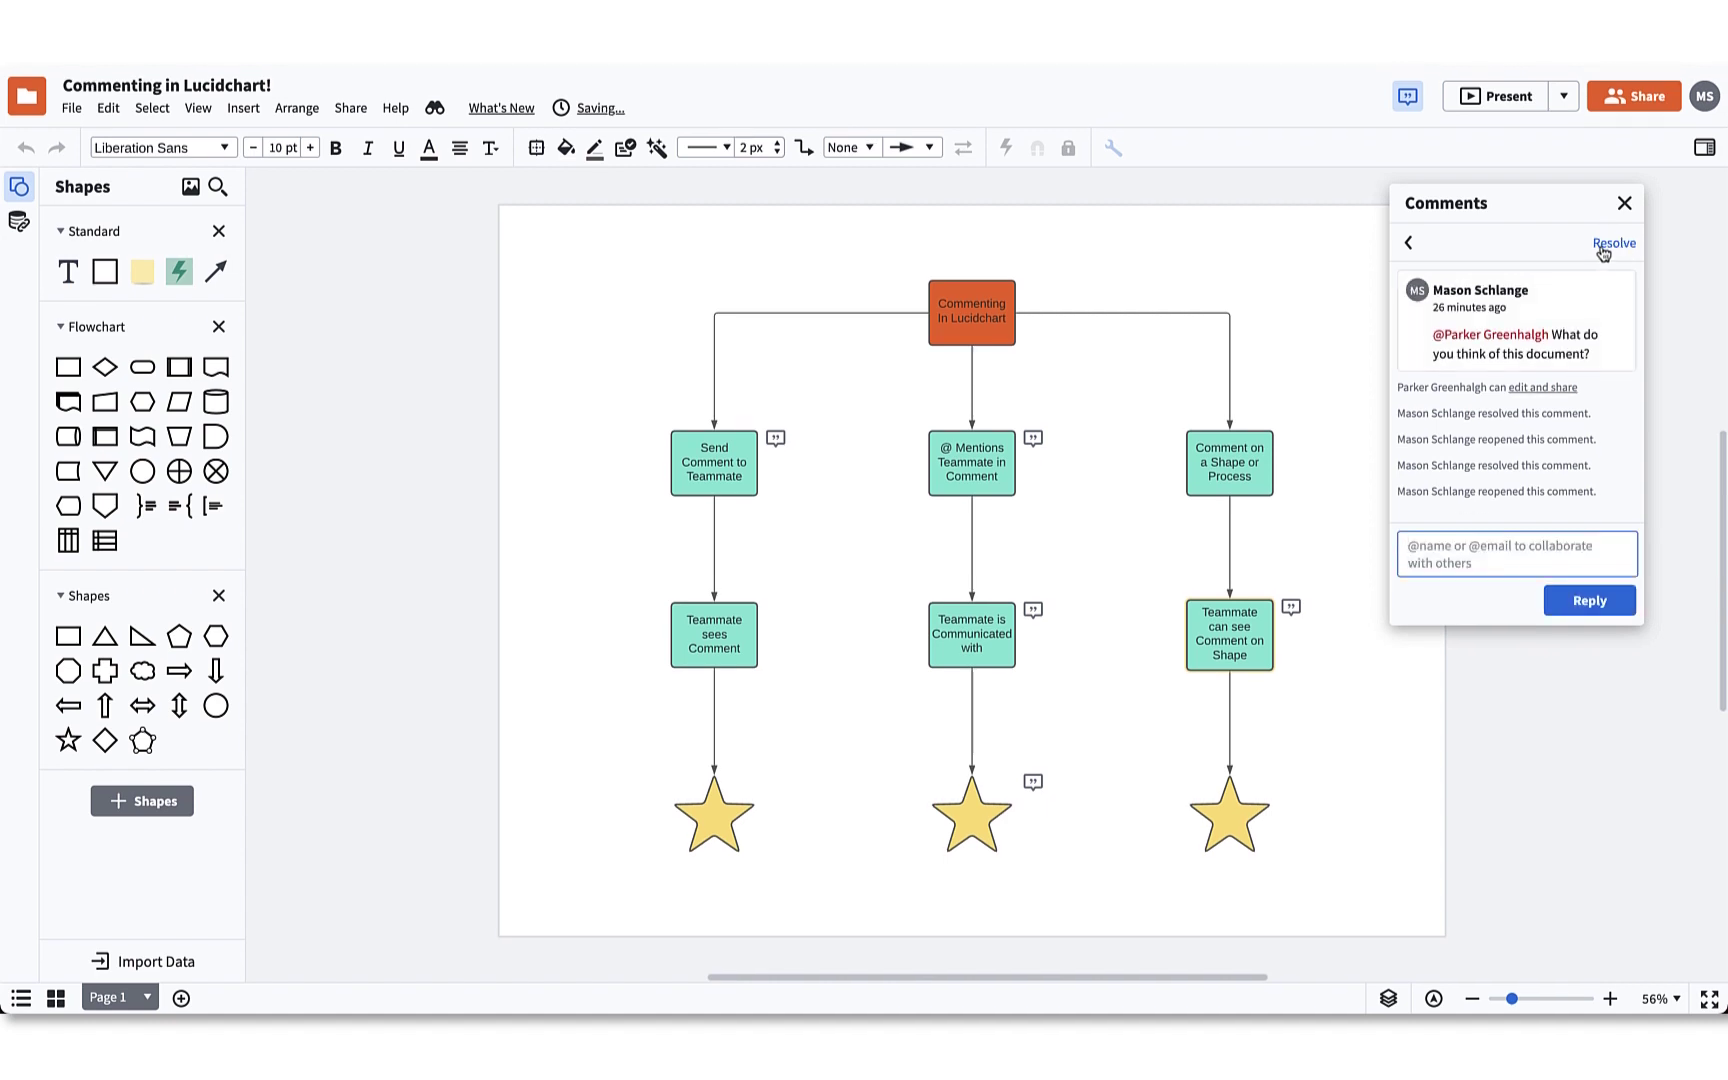
# - Back in the comment list, view the Active/Resolved/Mine filter options, then close the panel
pyautogui.click(1410, 246)
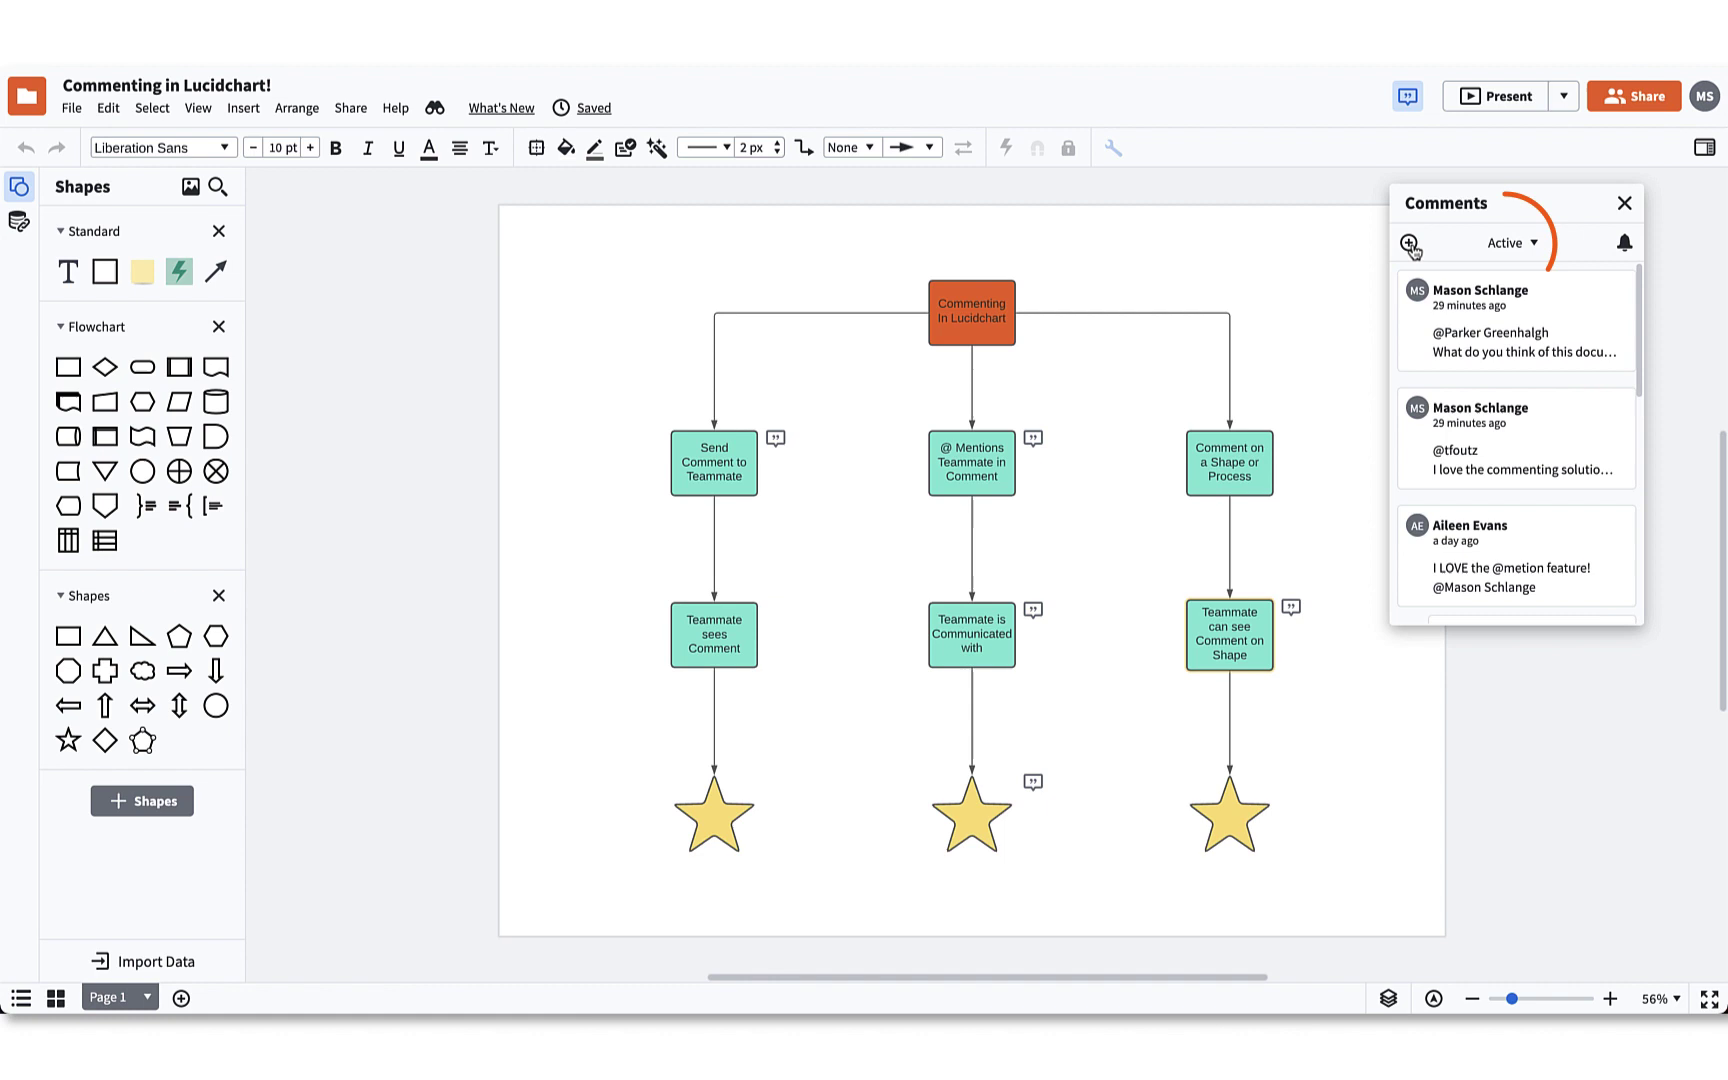
pyautogui.click(1534, 245)
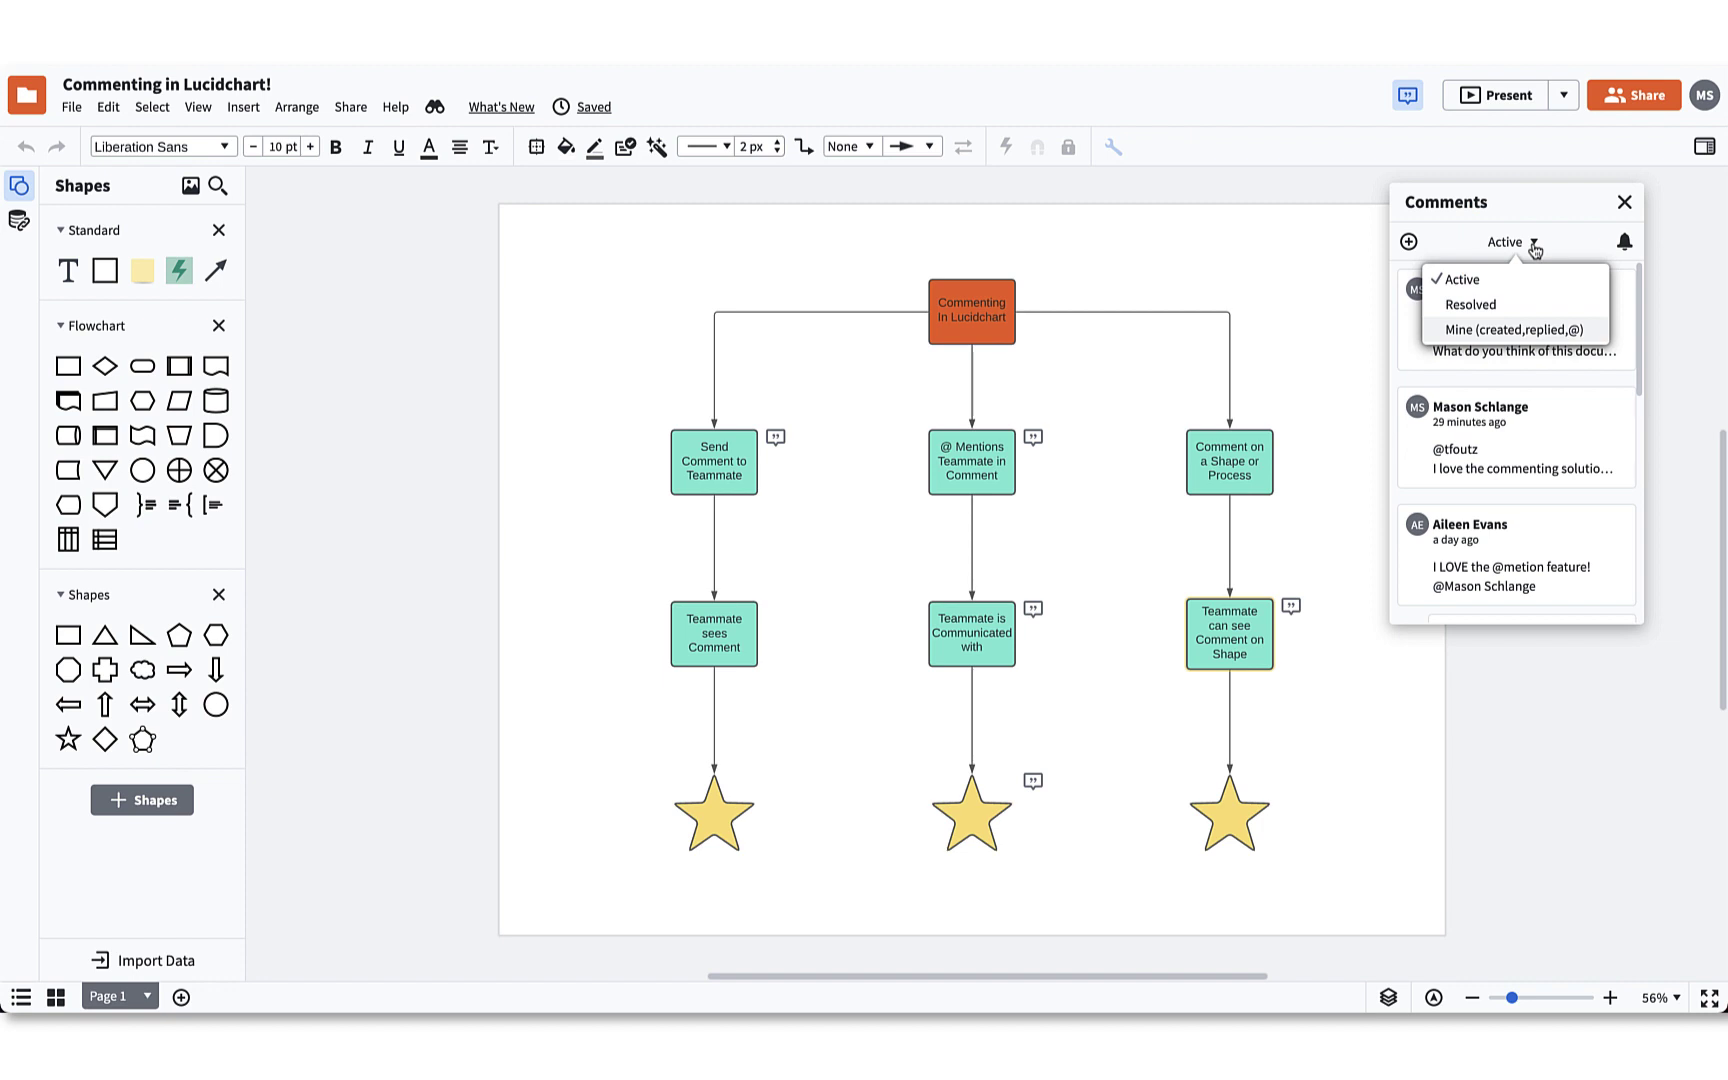
pyautogui.click(1627, 205)
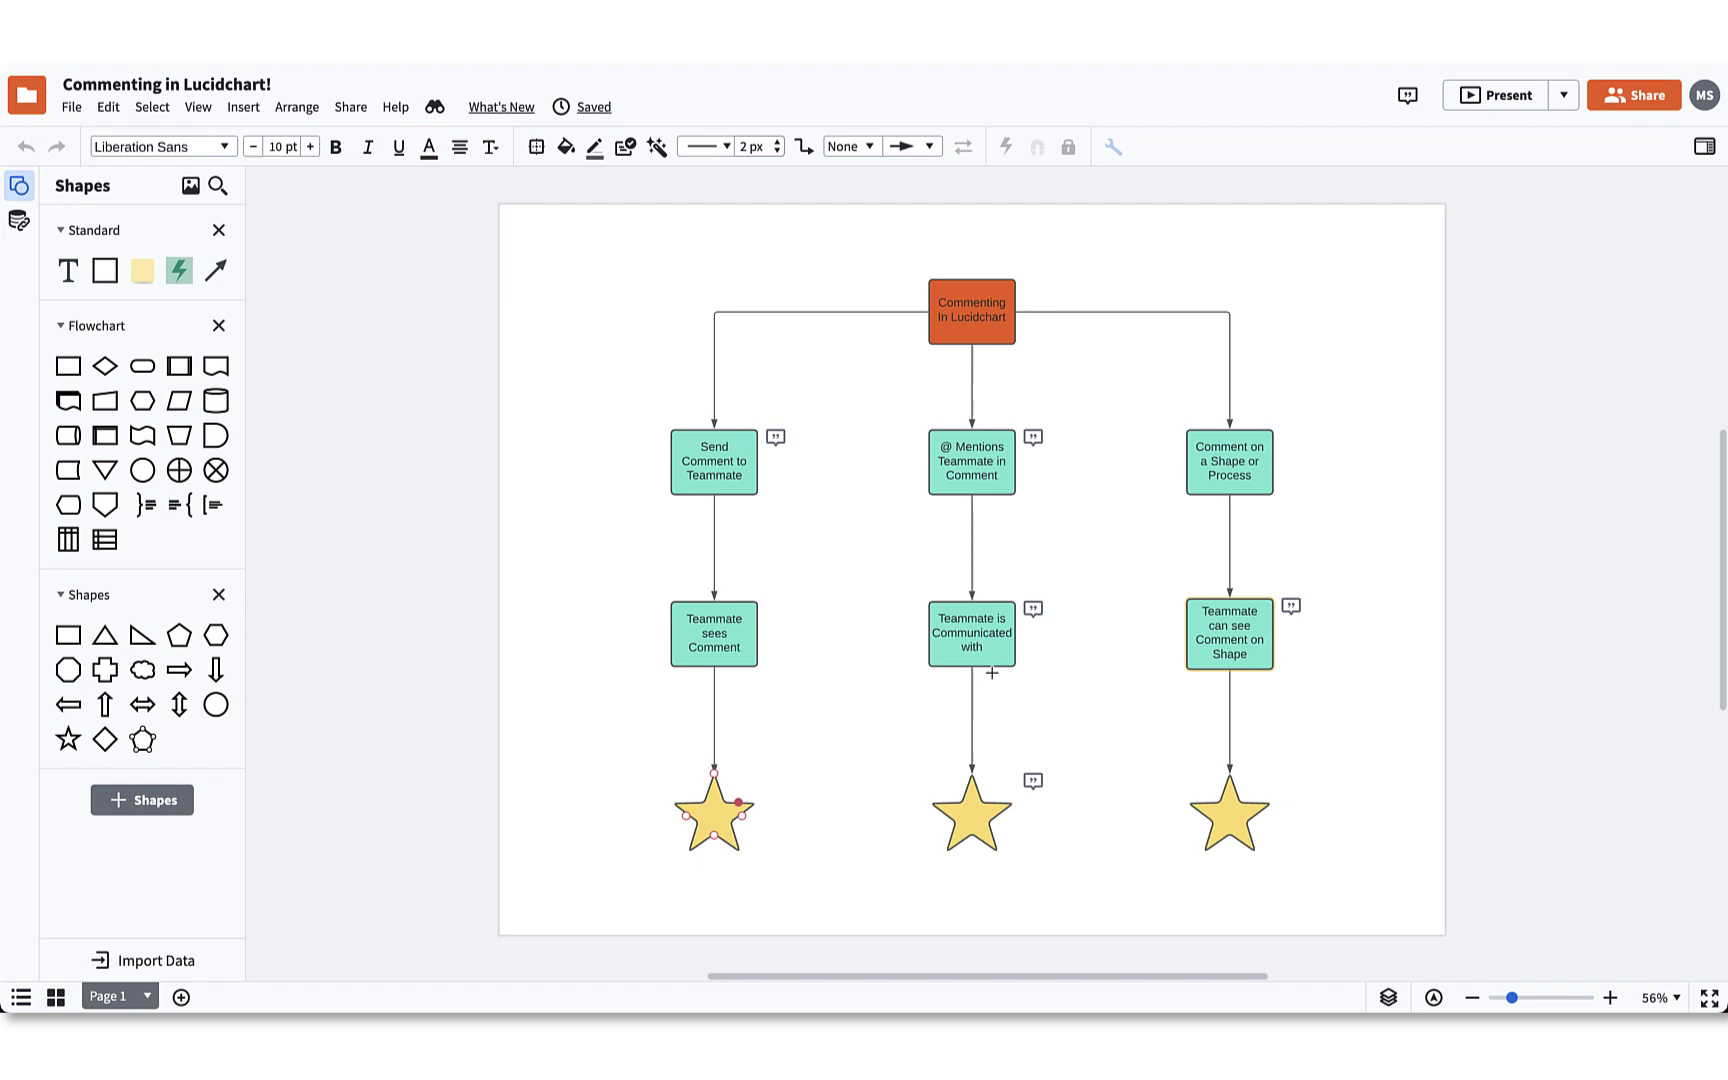
# - Comment 'What do you think of this star?' on the bottom-left star
pyautogui.click(718, 814)
pyautogui.rightClick(719, 818)
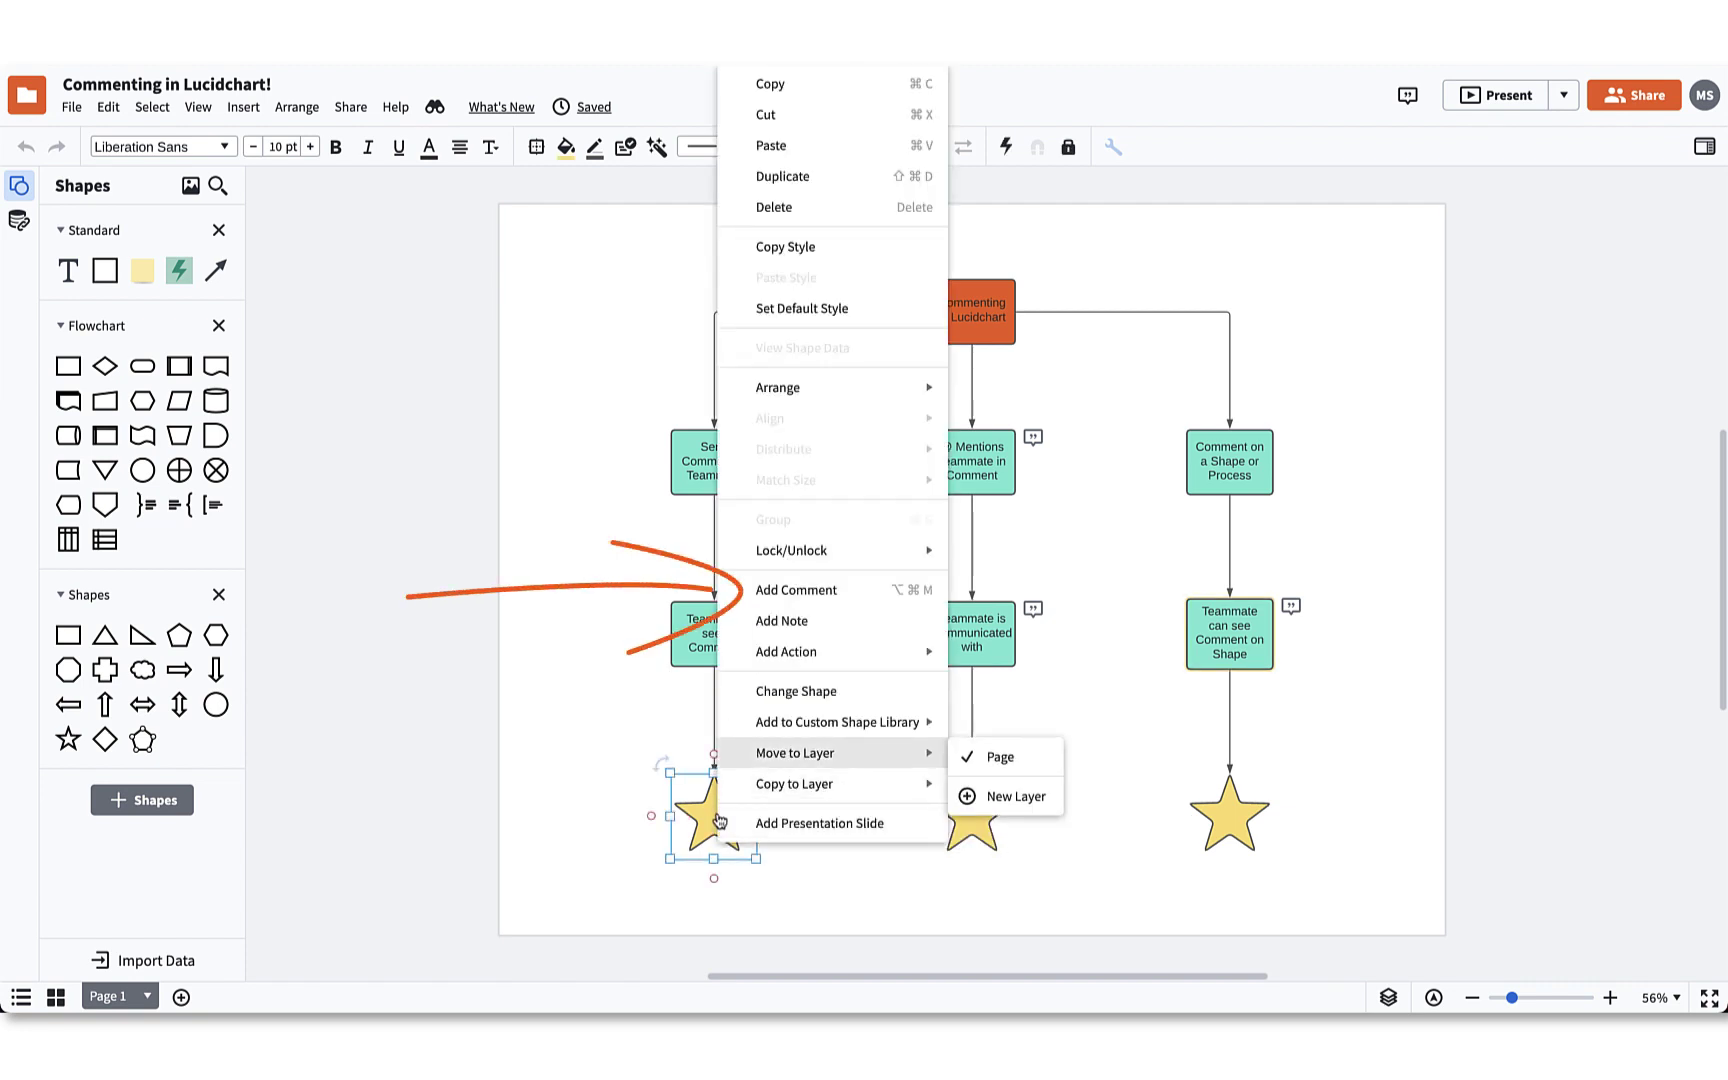
pyautogui.click(888, 590)
pyautogui.write('What do you think of this star?')
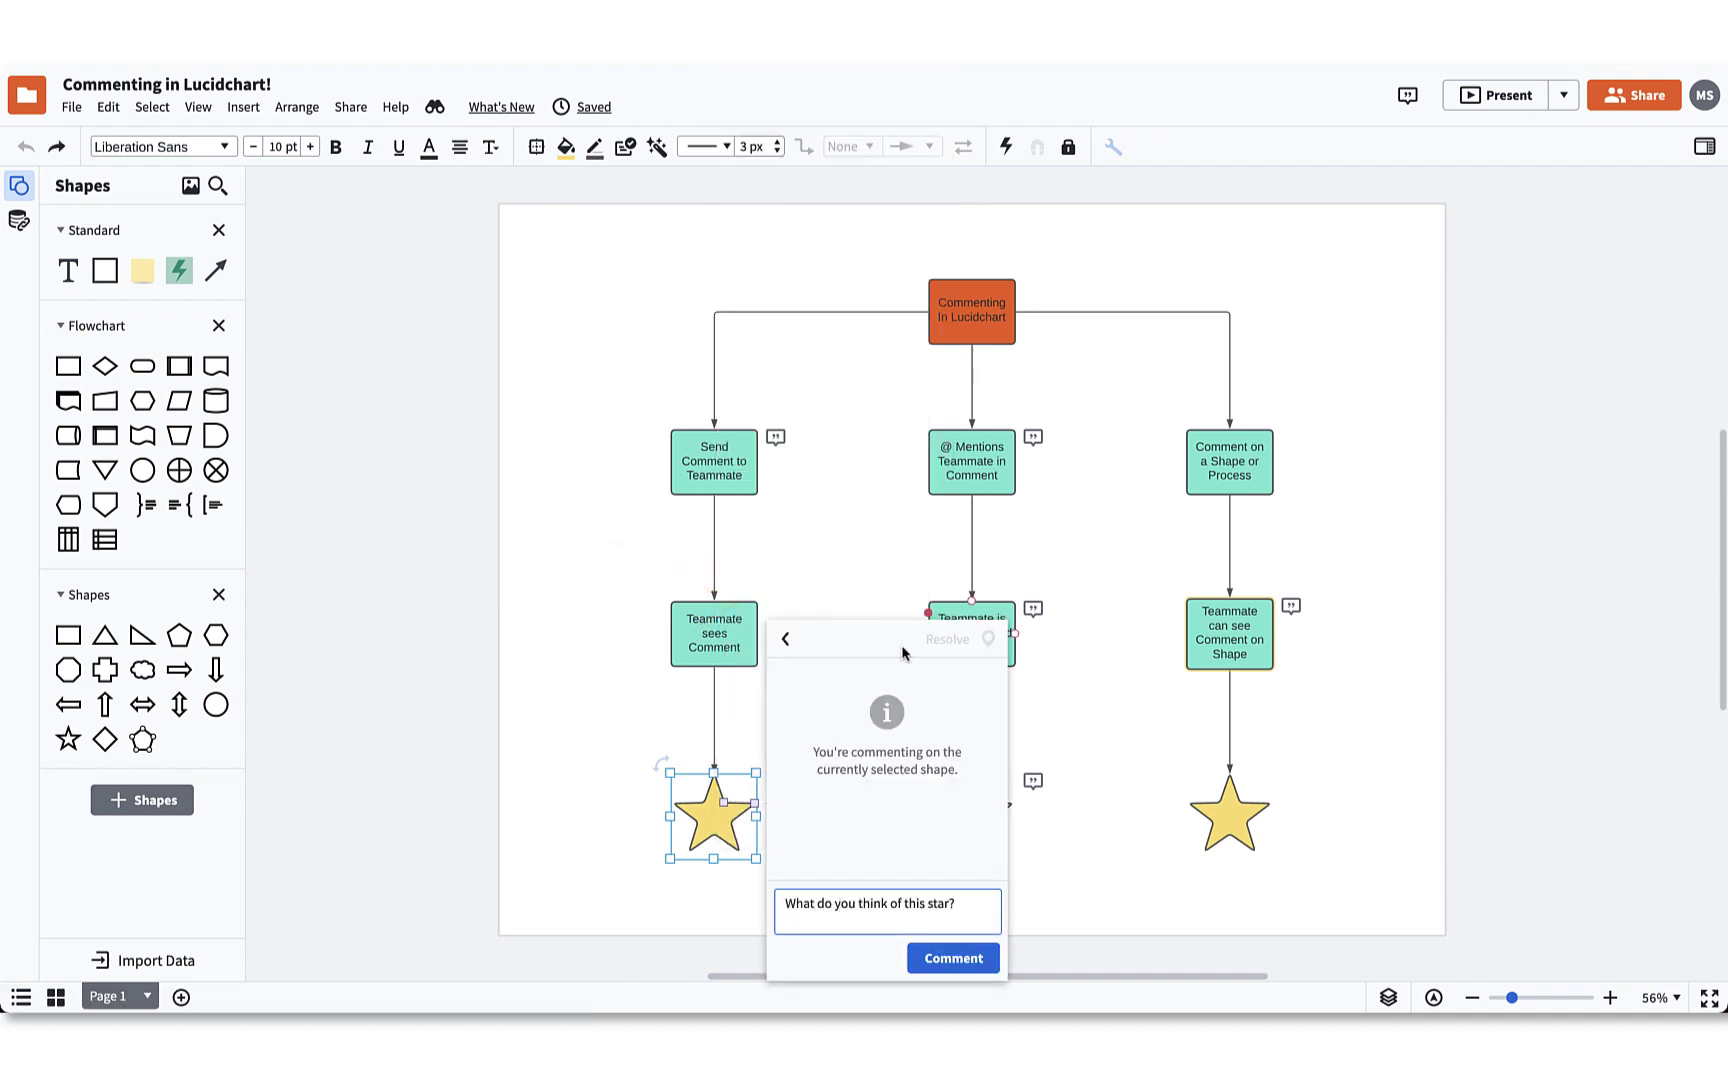
pyautogui.click(953, 959)
pyautogui.click(1091, 892)
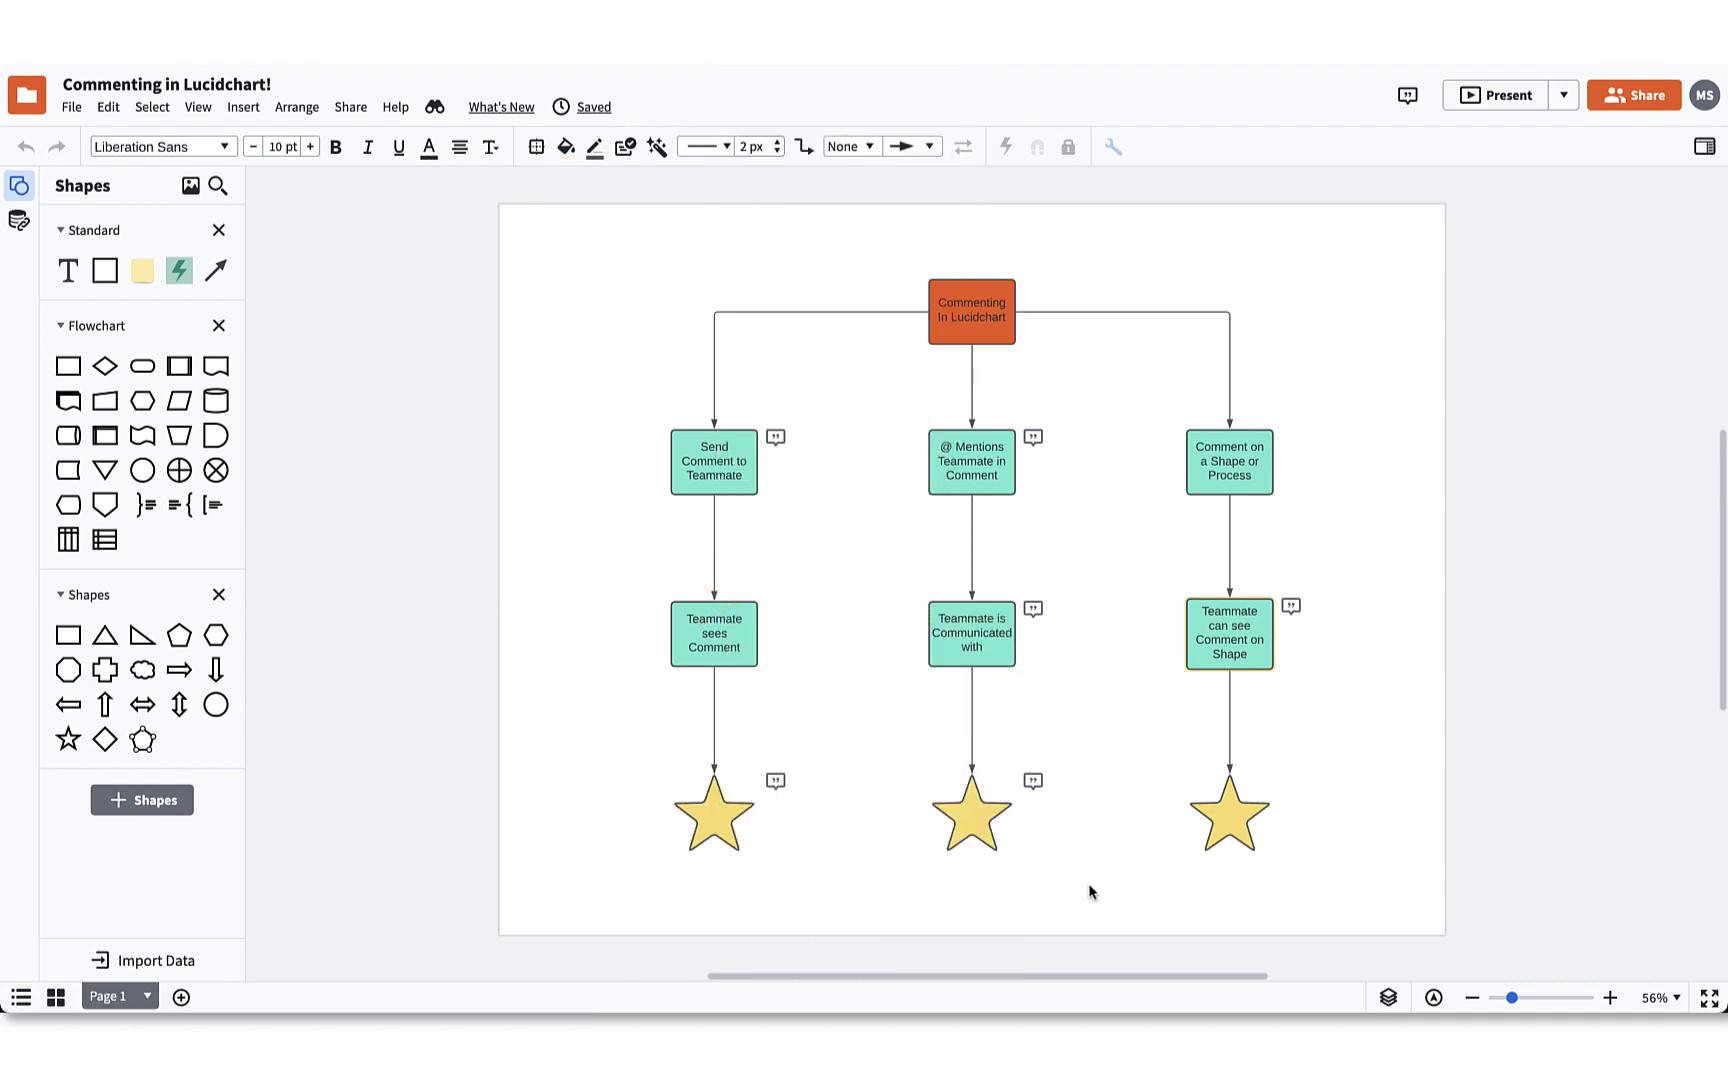
# - Open the teammate's 'Comment on Shape' thread and jump to its shape
pyautogui.click(1407, 95)
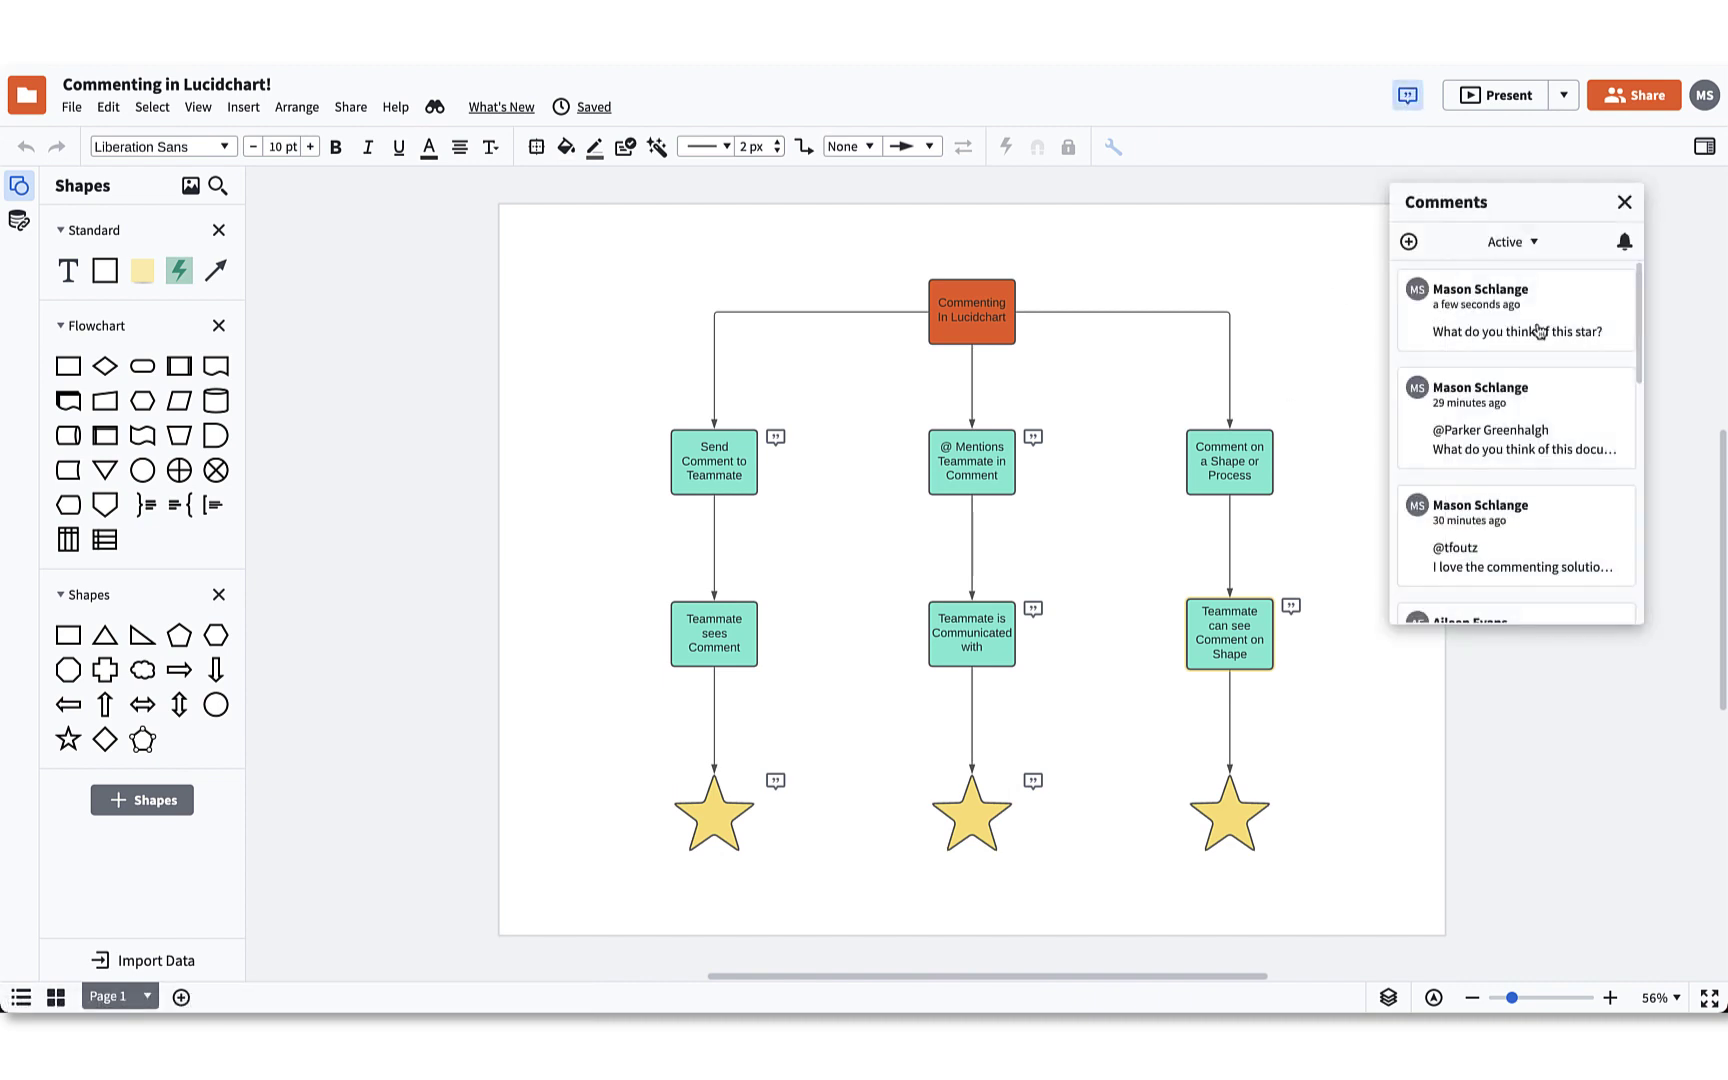
pyautogui.scroll(-3, 1540, 405)
pyautogui.scroll(-2, 1574, 393)
pyautogui.scroll(-2, 1574, 393)
pyautogui.click(1589, 444)
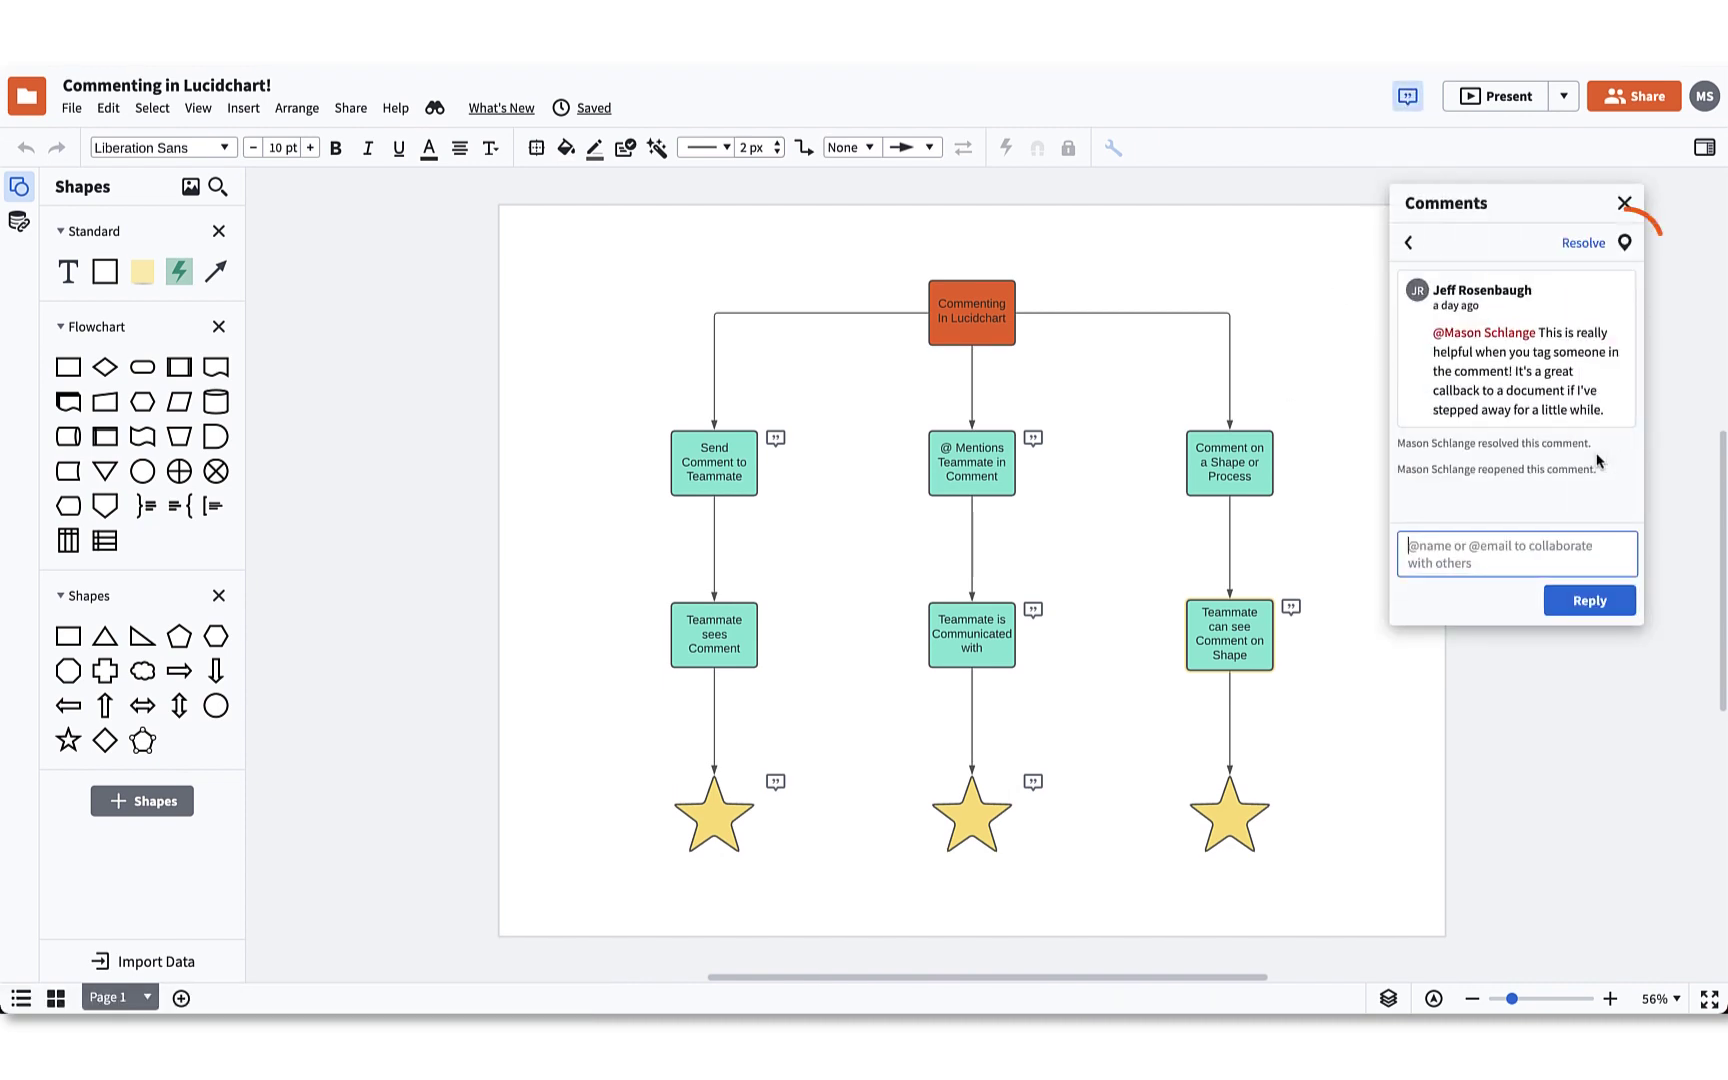
pyautogui.click(1625, 246)
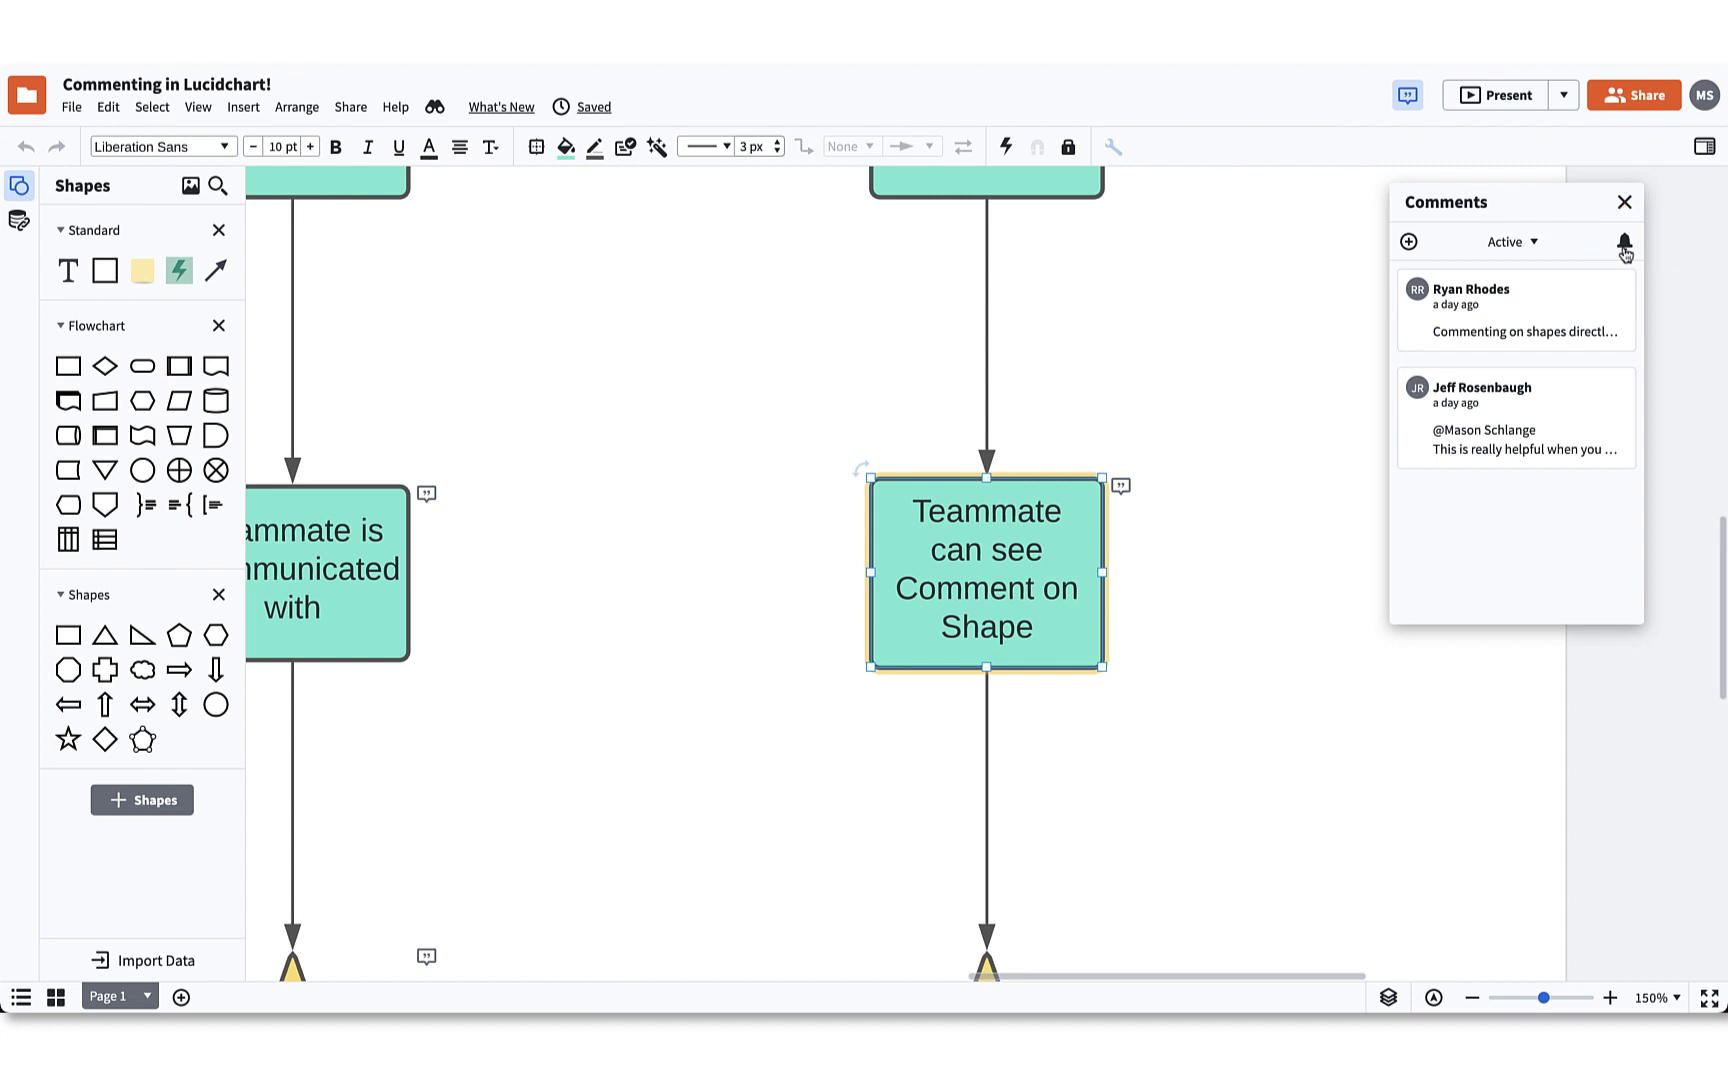
pyautogui.click(1624, 201)
pyautogui.click(1407, 95)
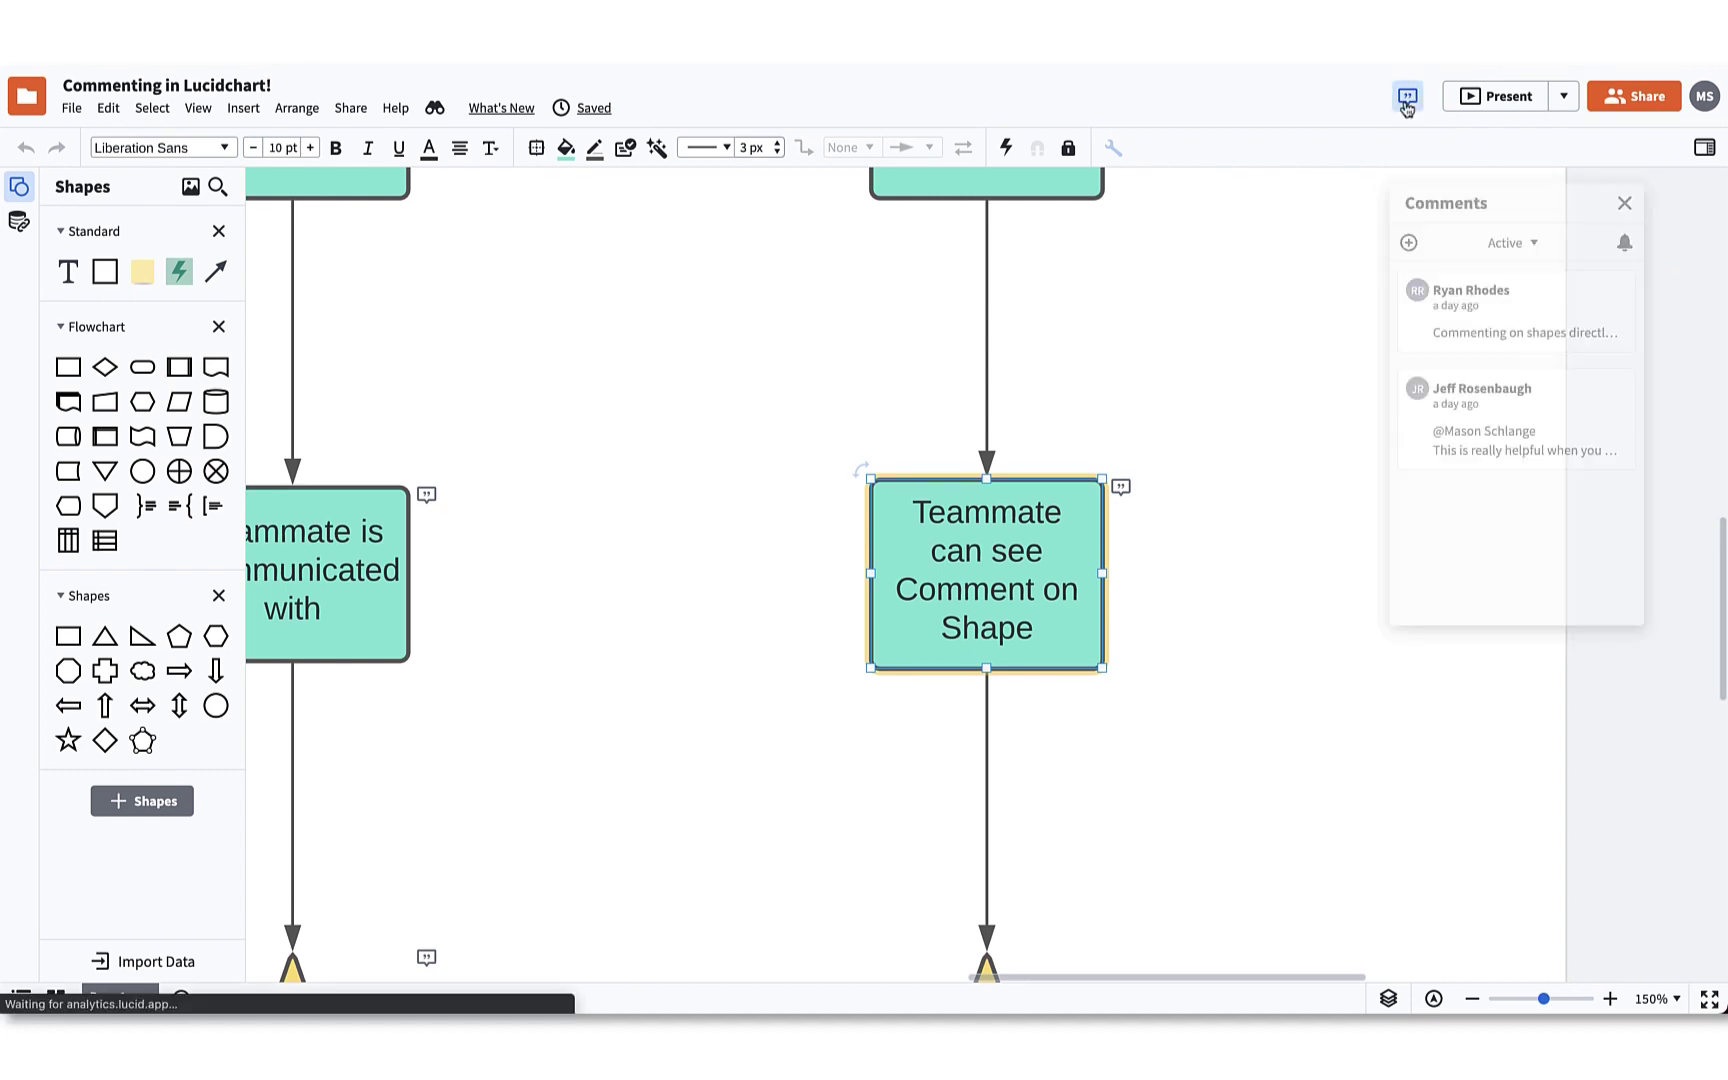
pyautogui.click(1563, 307)
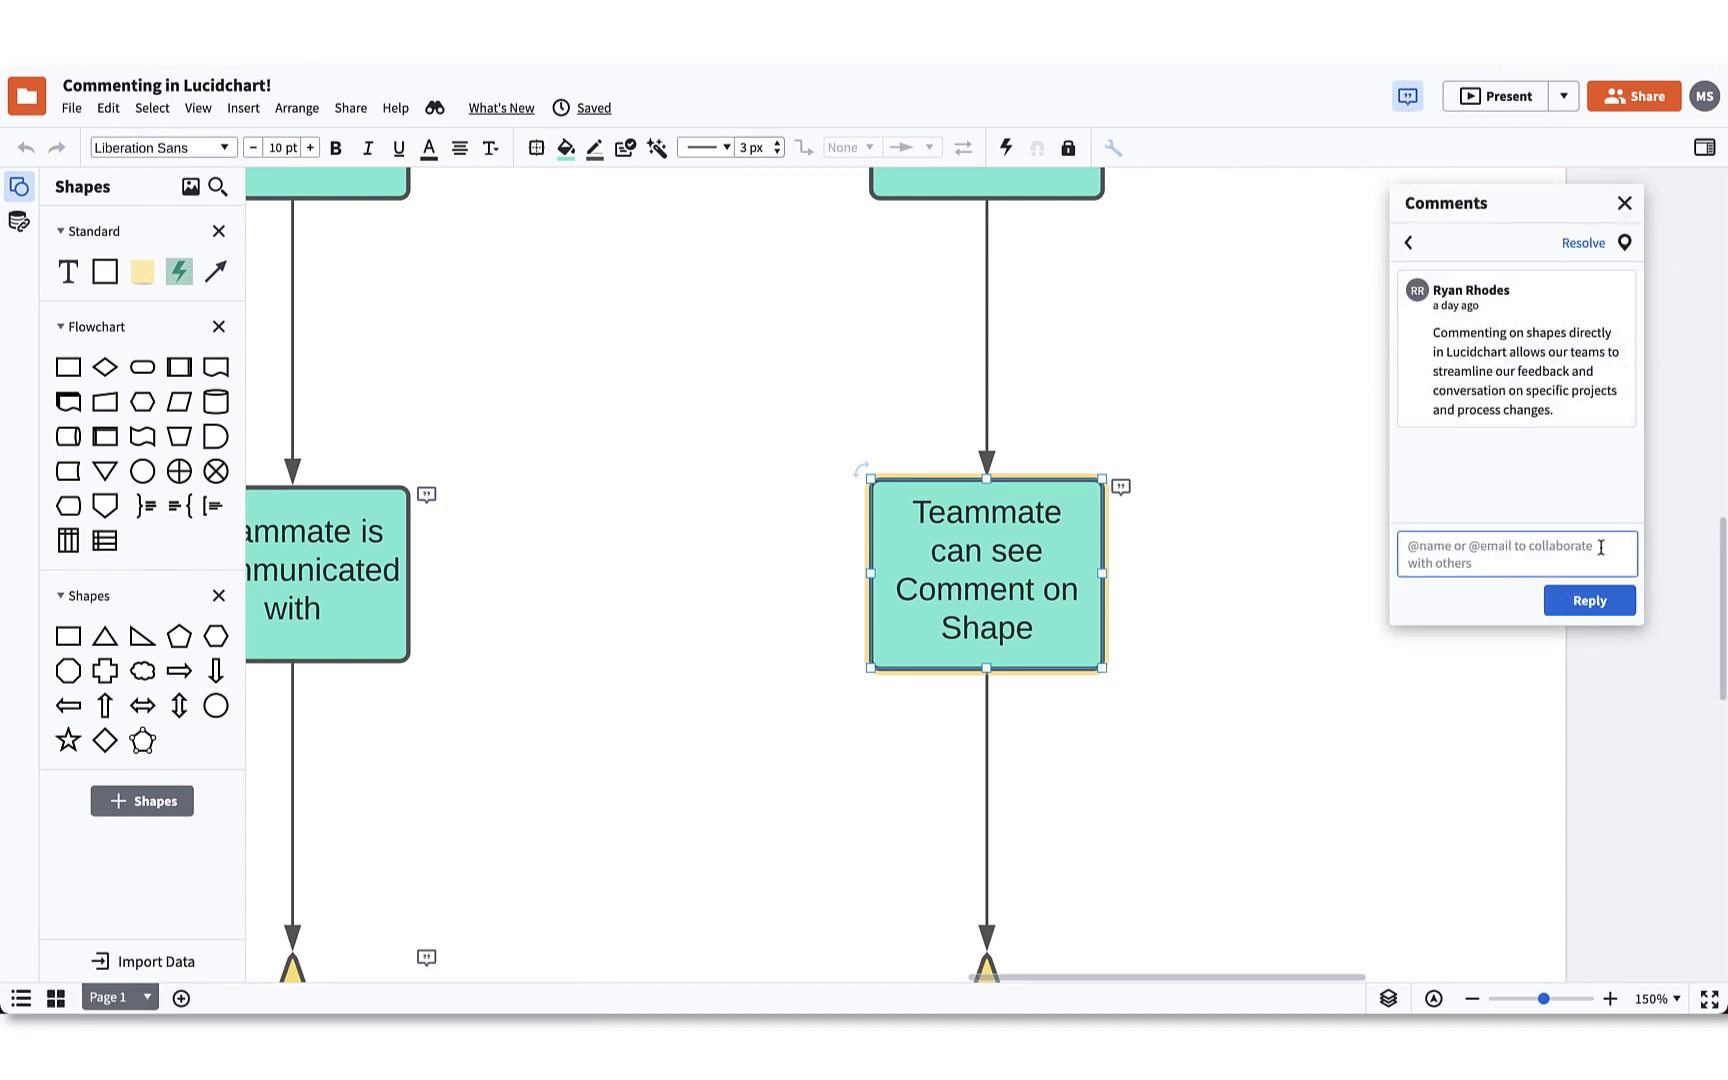
pyautogui.write('I agre')
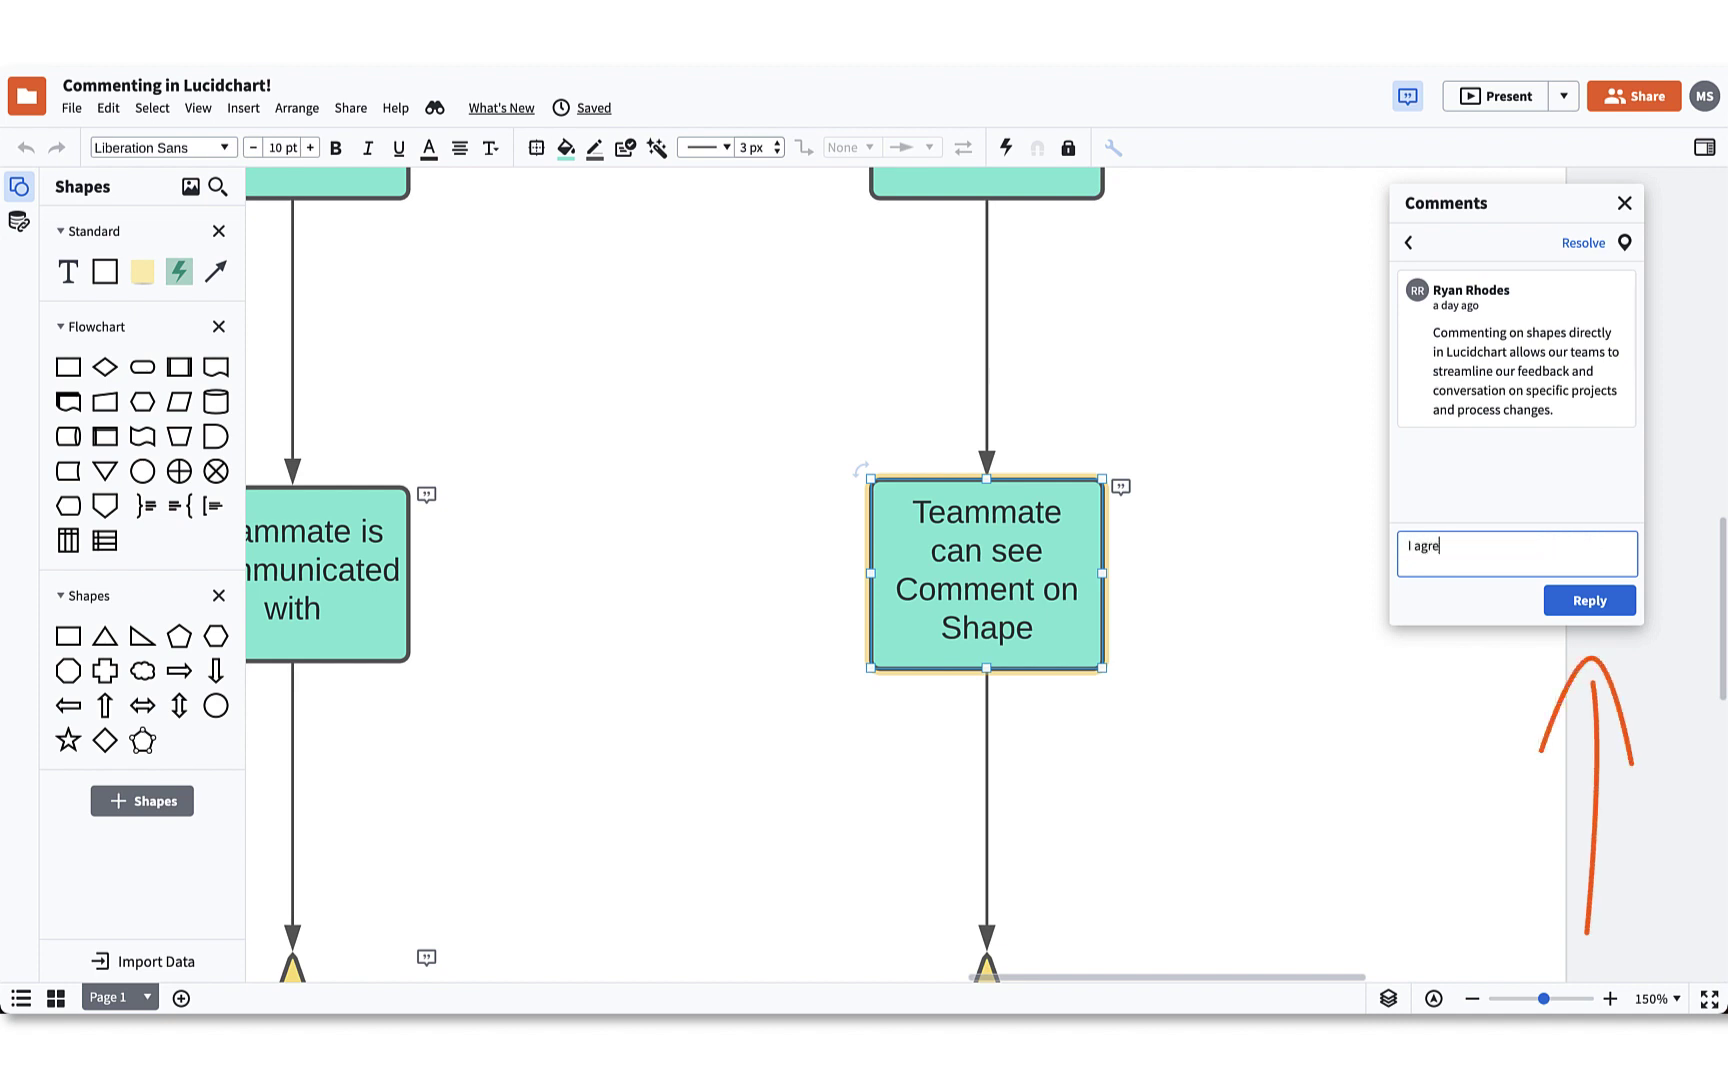
pyautogui.write('e!')
pyautogui.click(1620, 611)
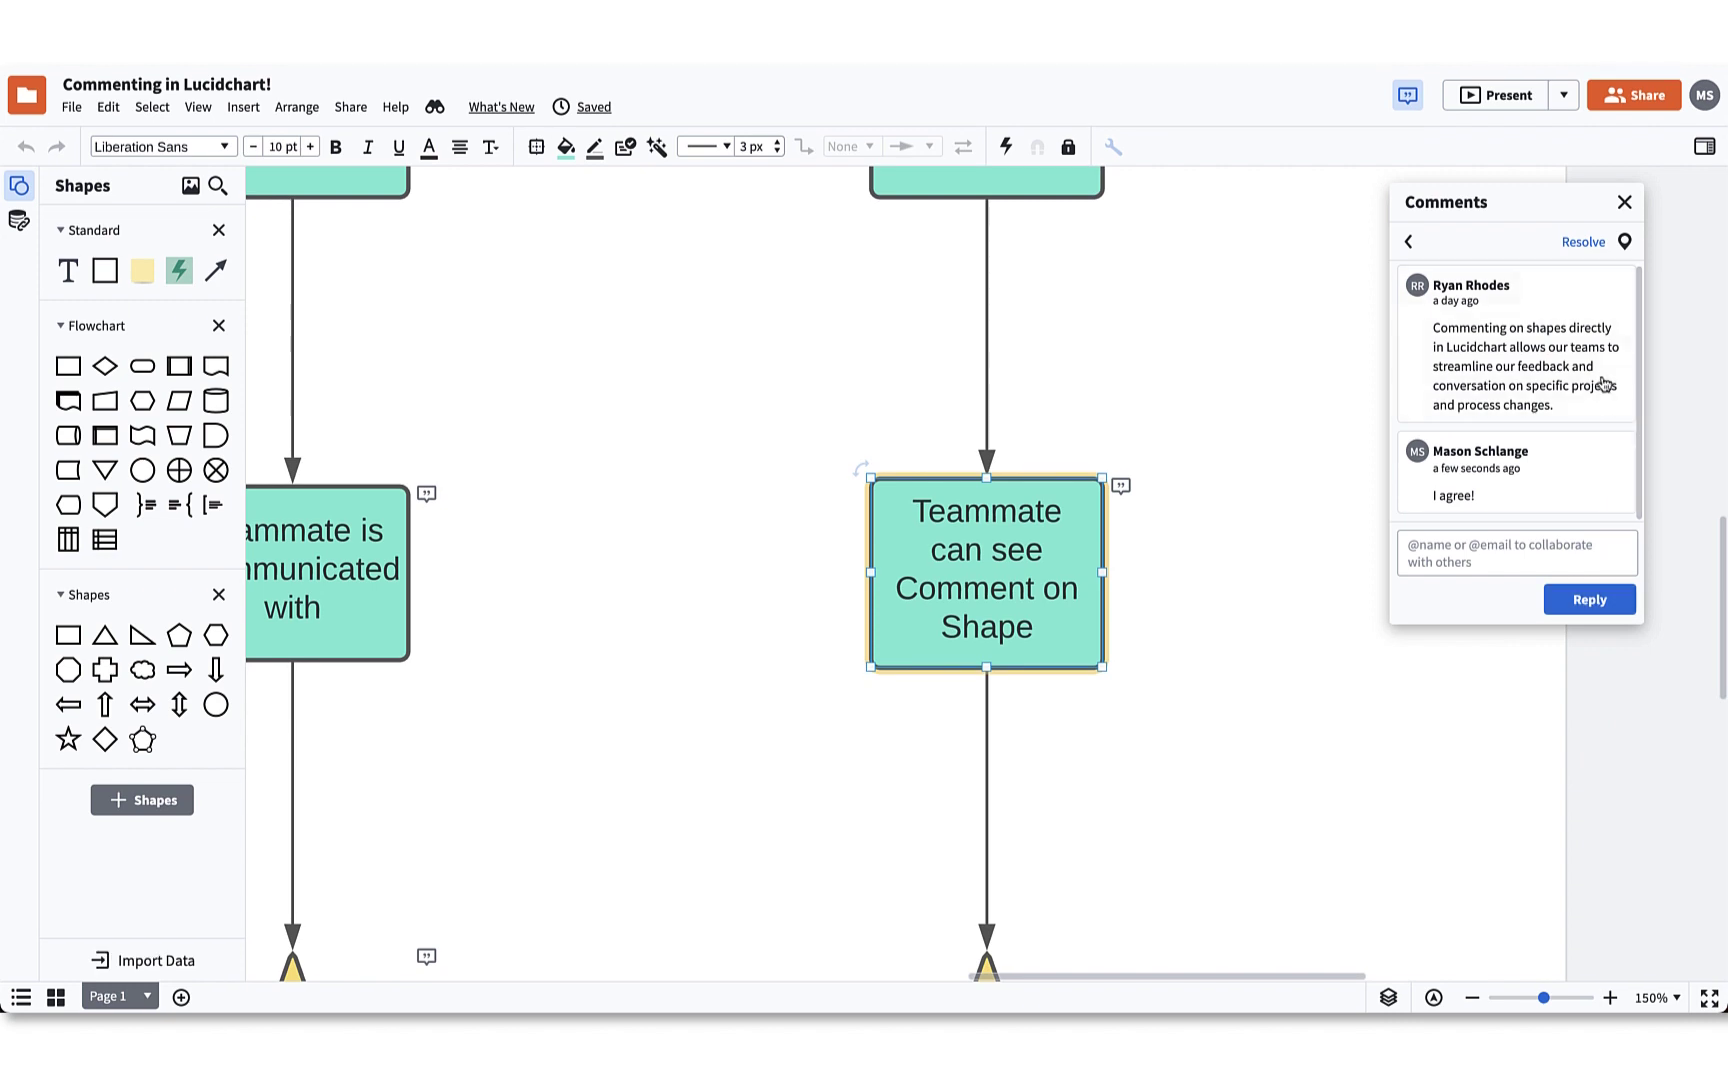
pyautogui.click(1591, 243)
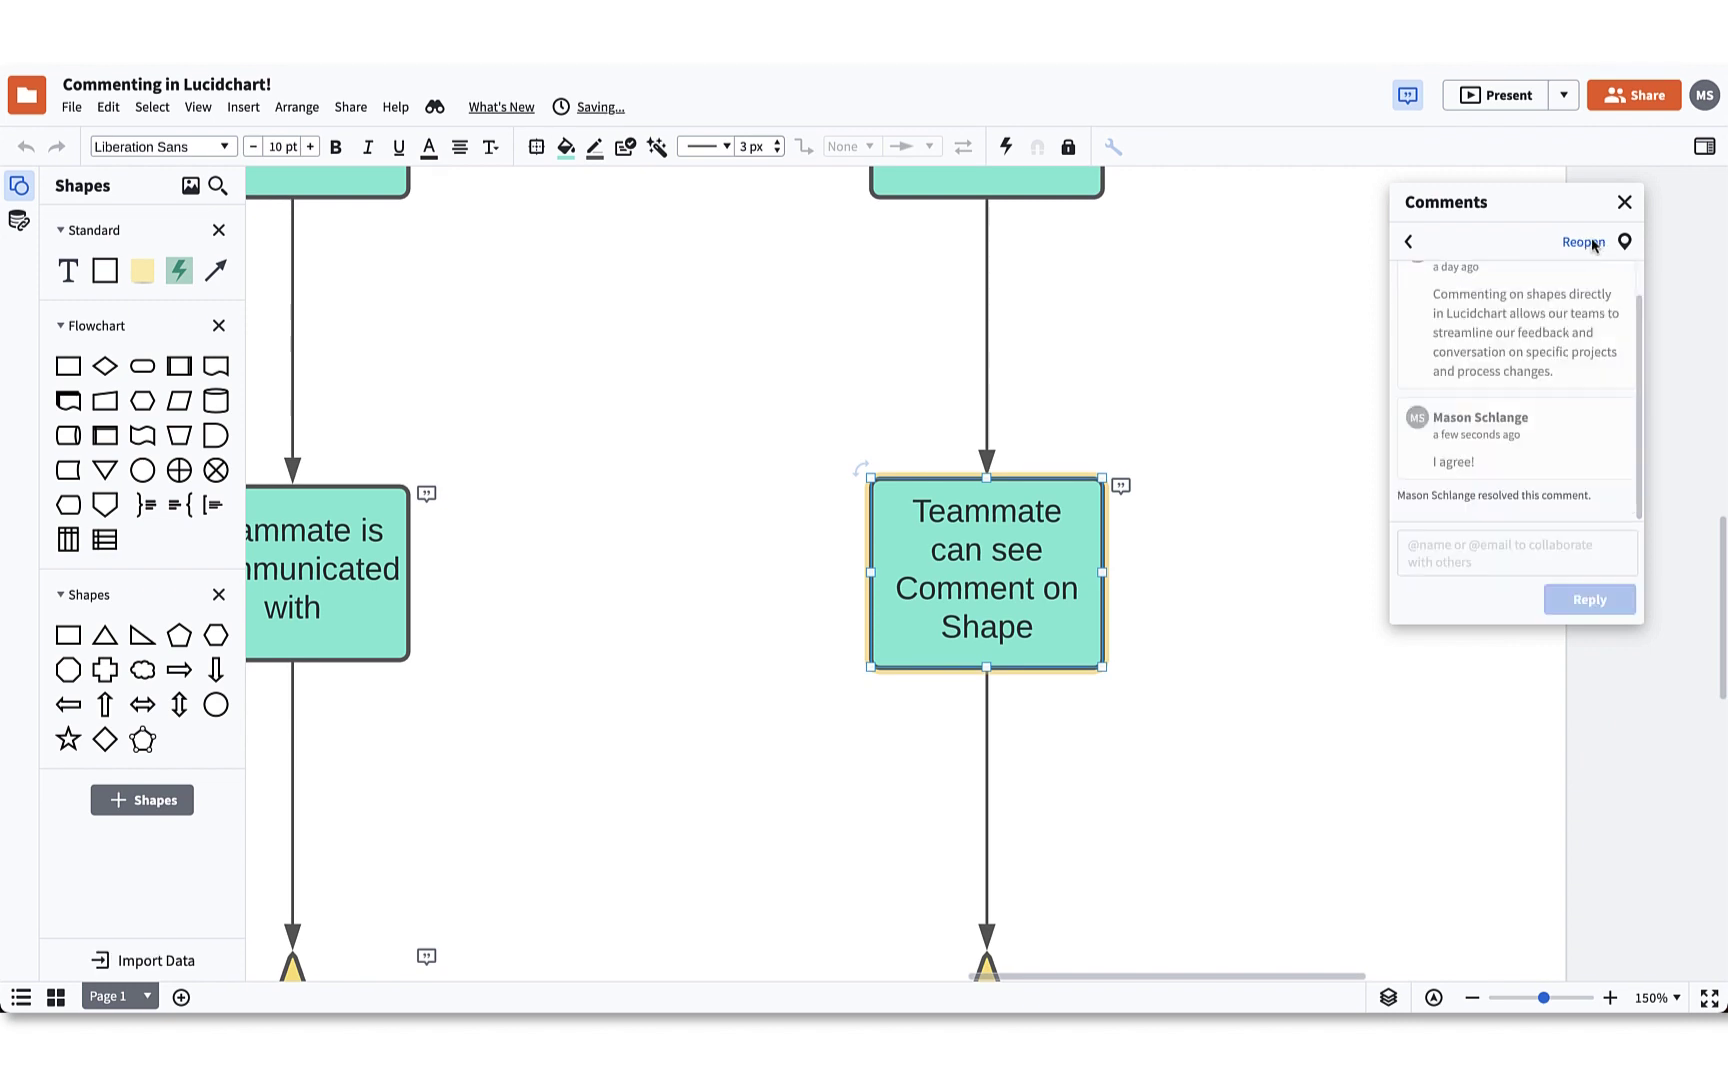
# - Filter comments to Resolved and reopen the shape-commenting thread with the 'I agree!' reply
pyautogui.click(1409, 245)
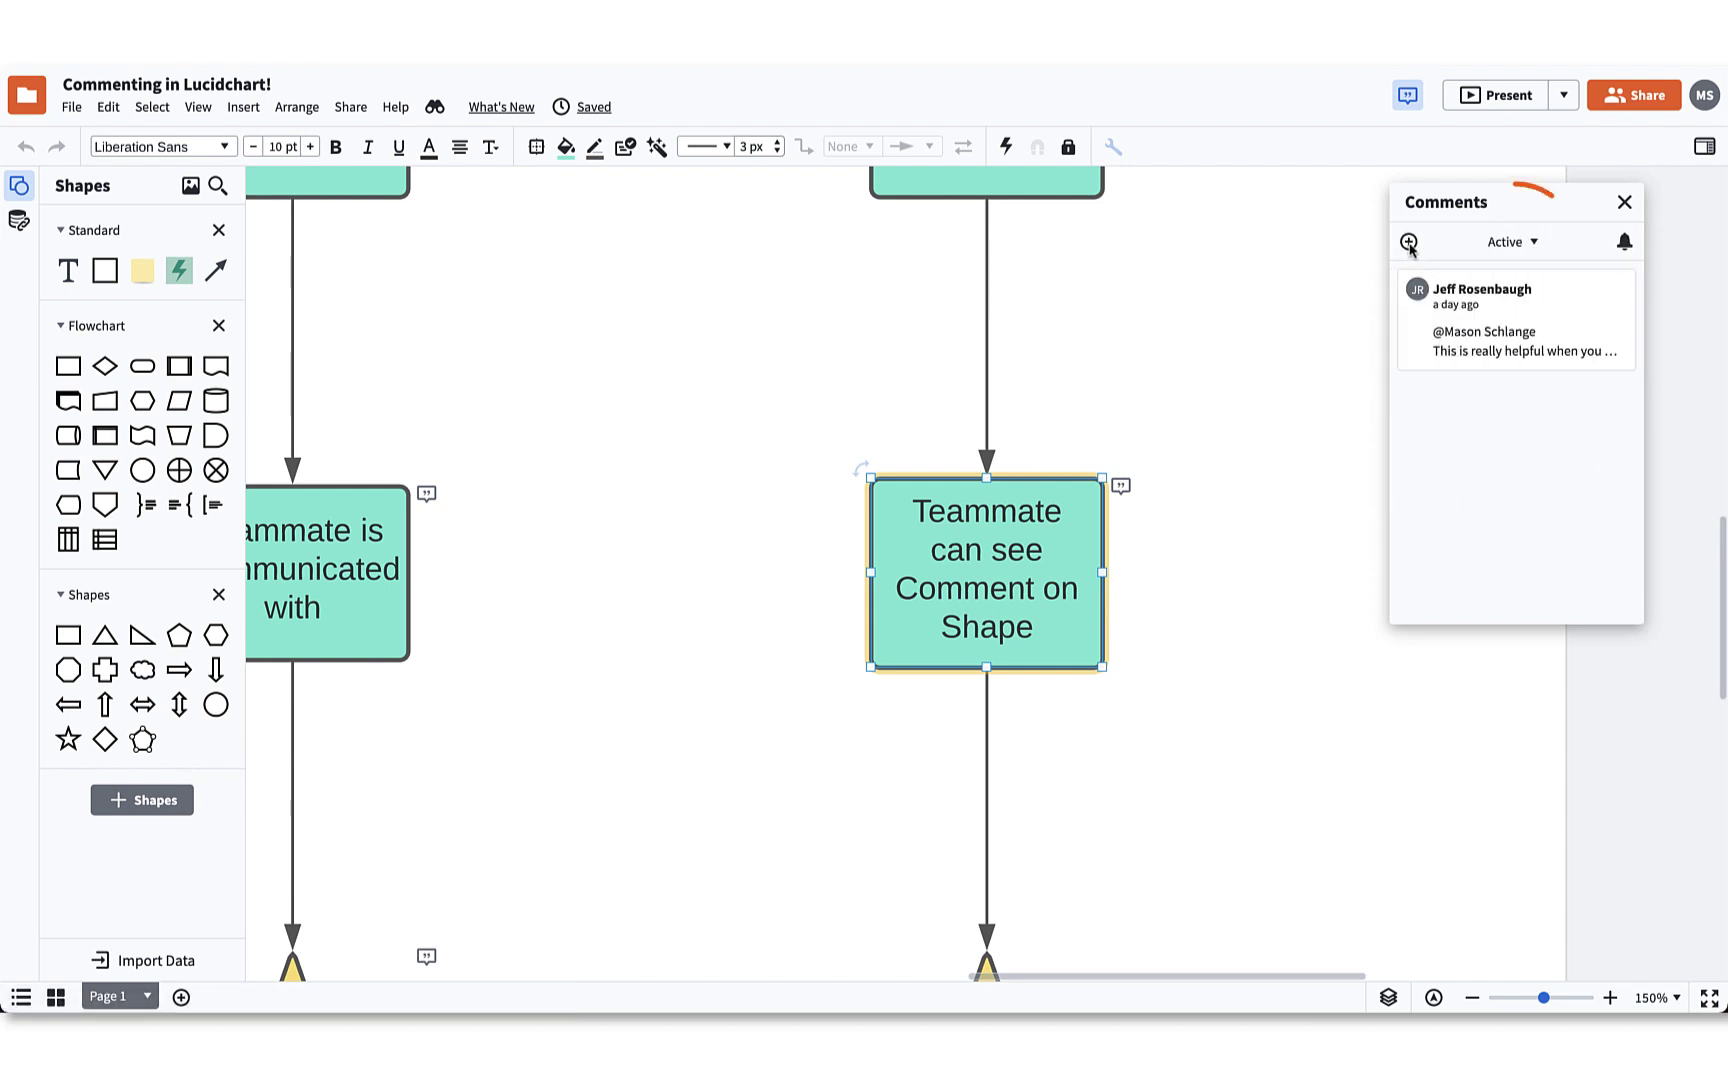
pyautogui.click(1533, 246)
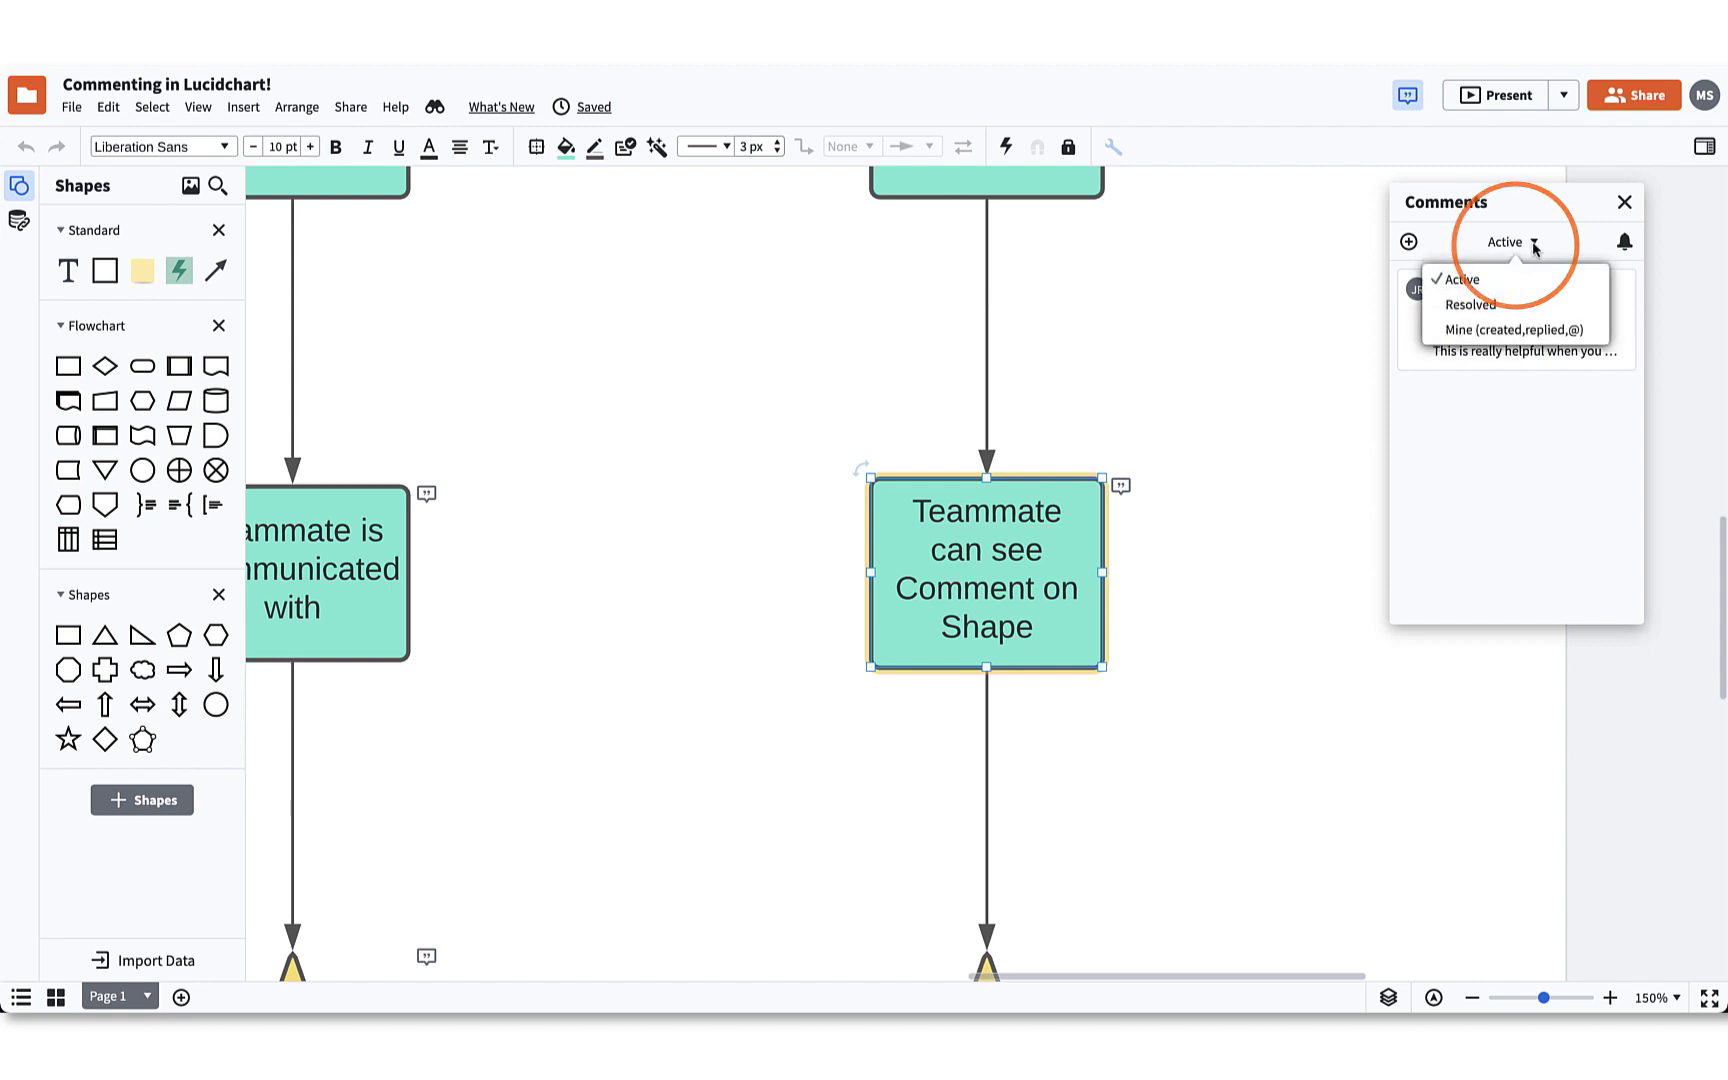
pyautogui.click(1563, 305)
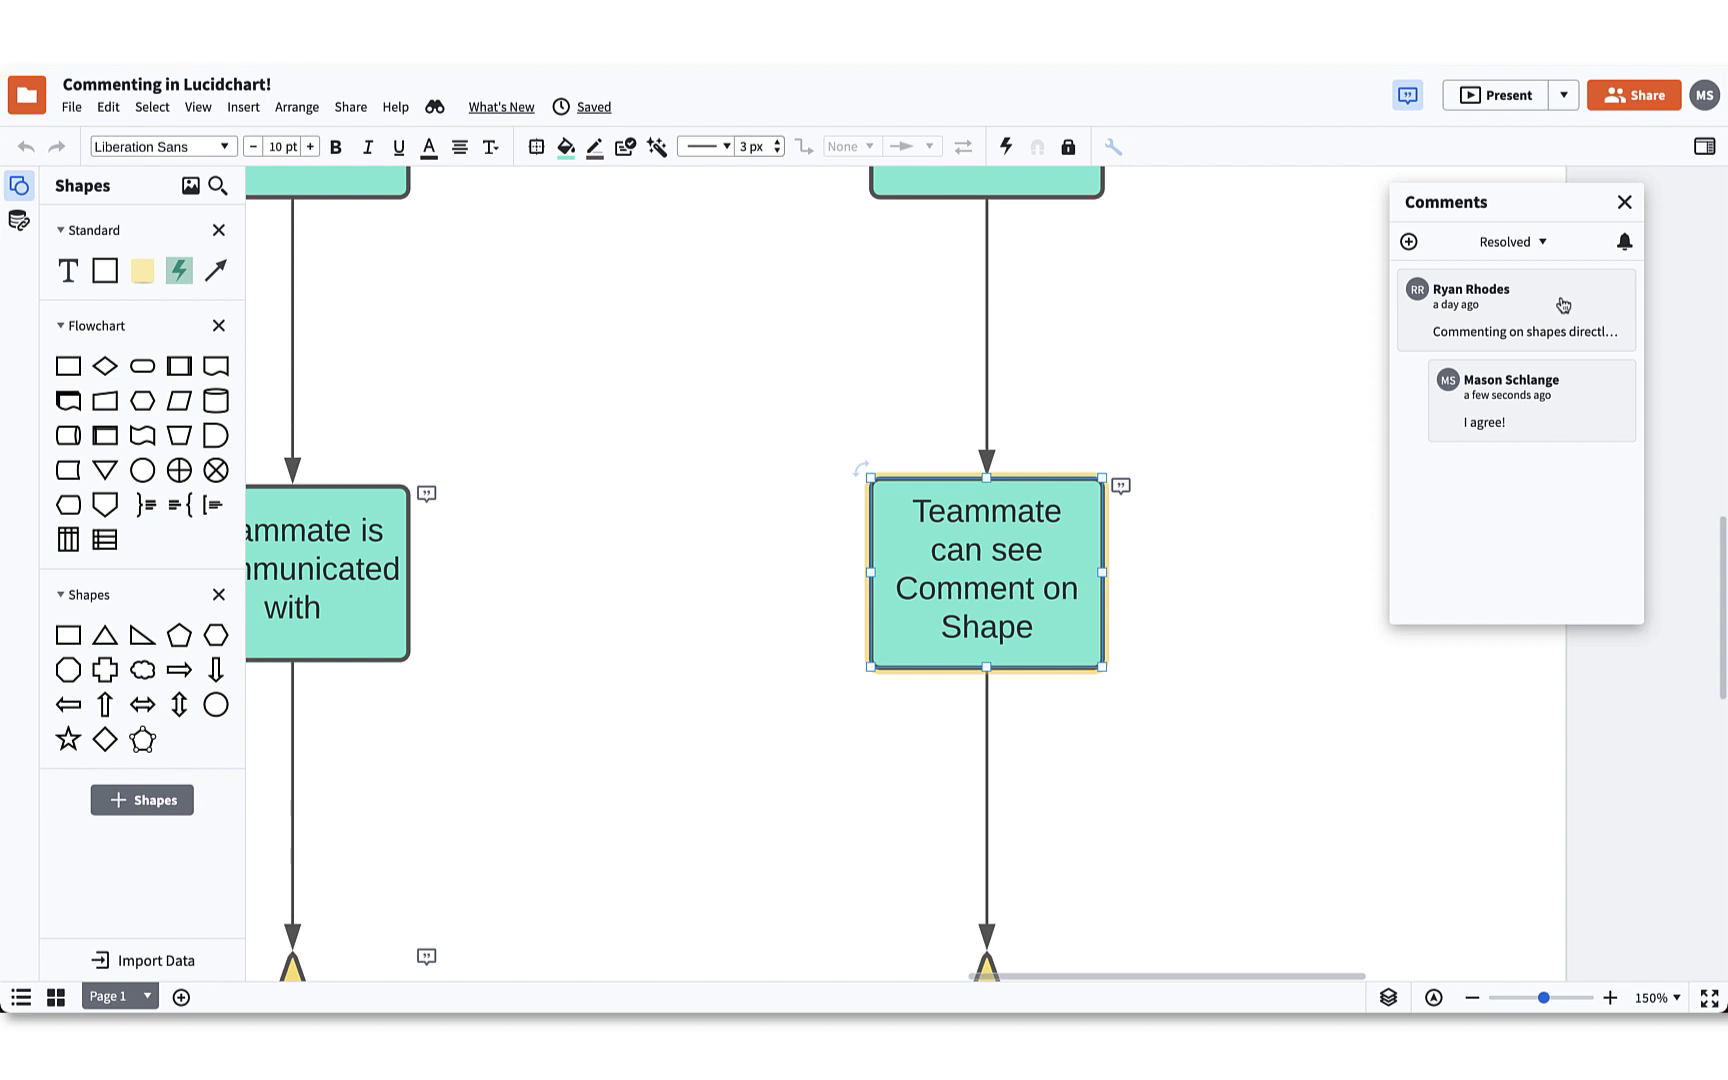
pyautogui.click(1563, 306)
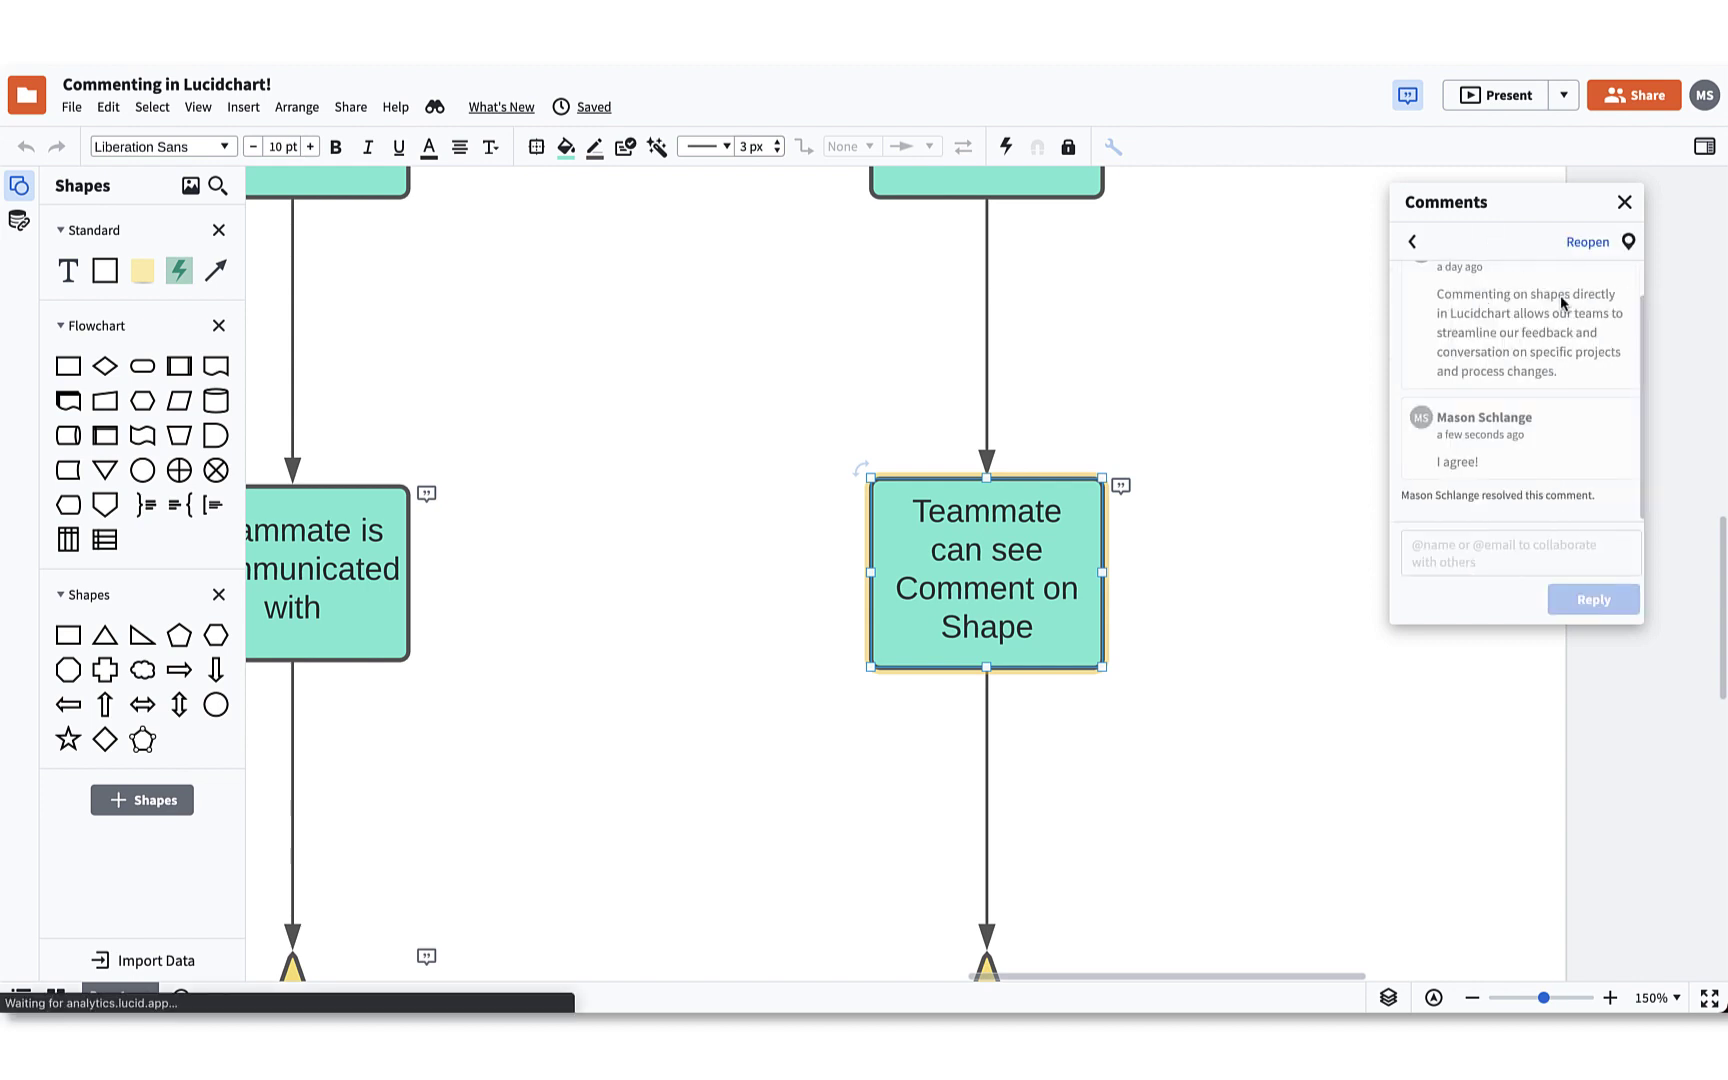
pyautogui.click(1583, 243)
pyautogui.click(1411, 245)
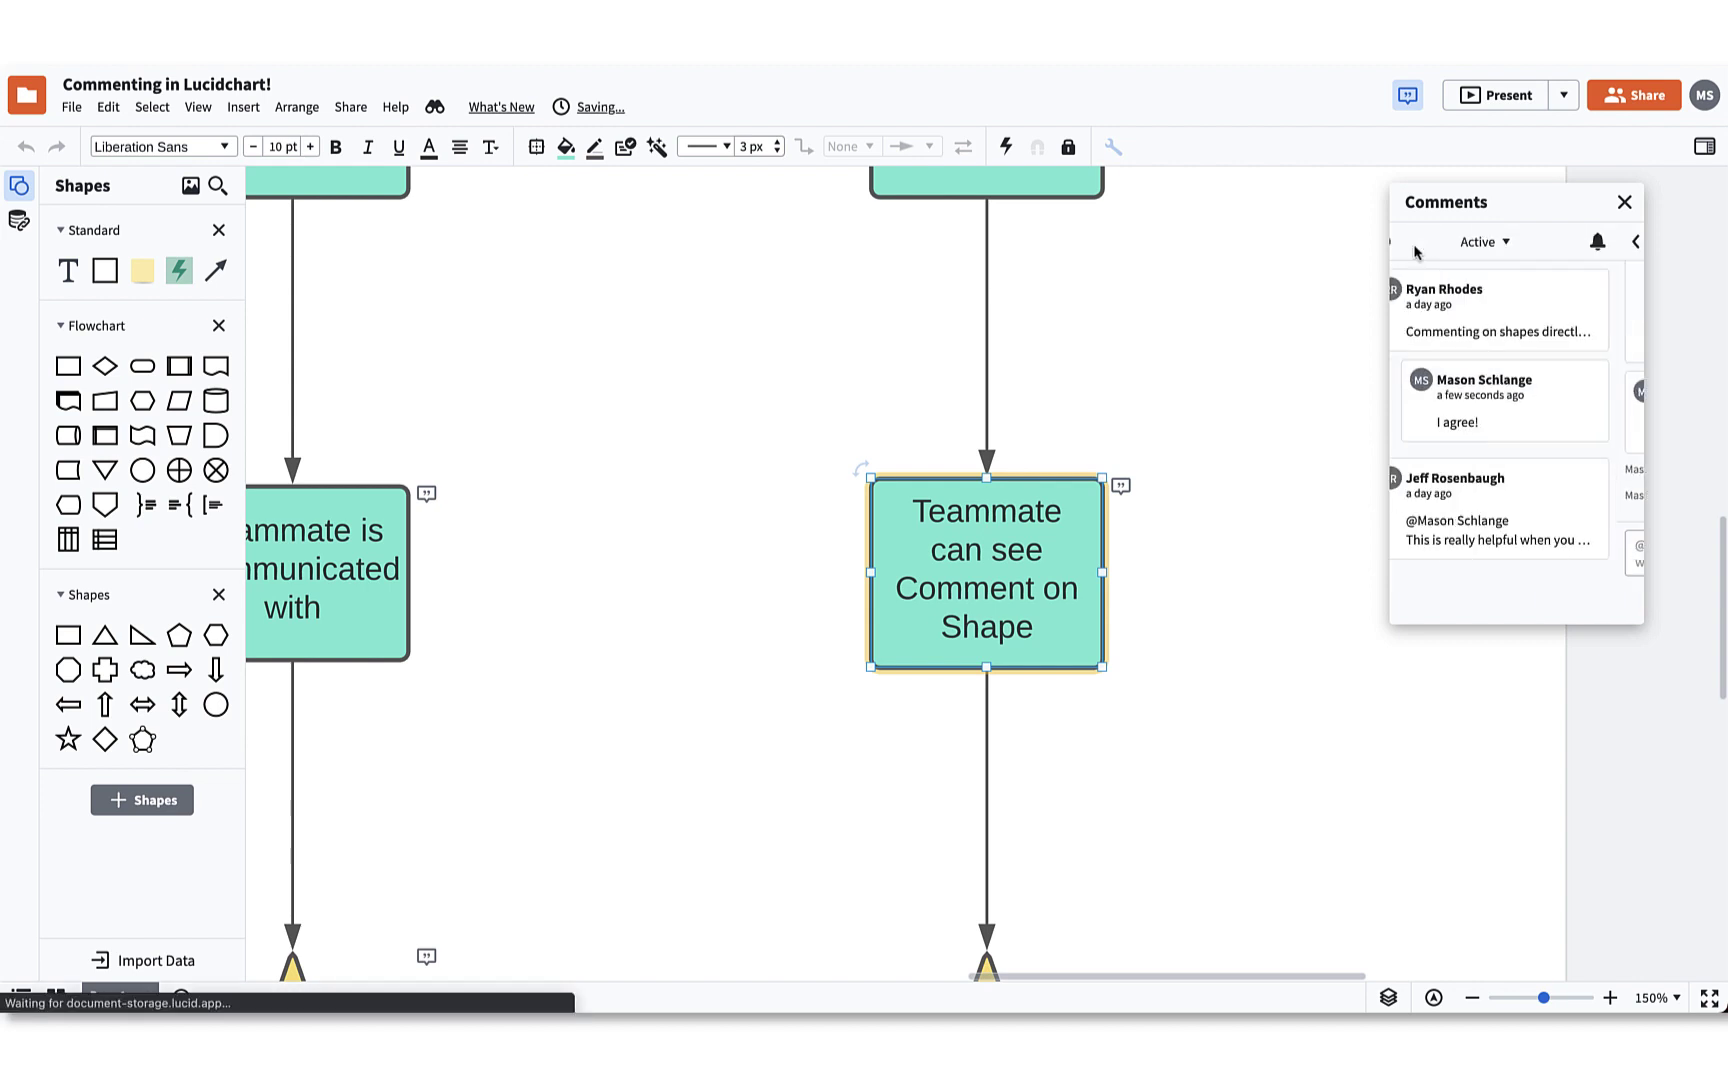
# - Filter the comment list to Mine (created, replied, @), then close the Comments panel
pyautogui.click(1532, 247)
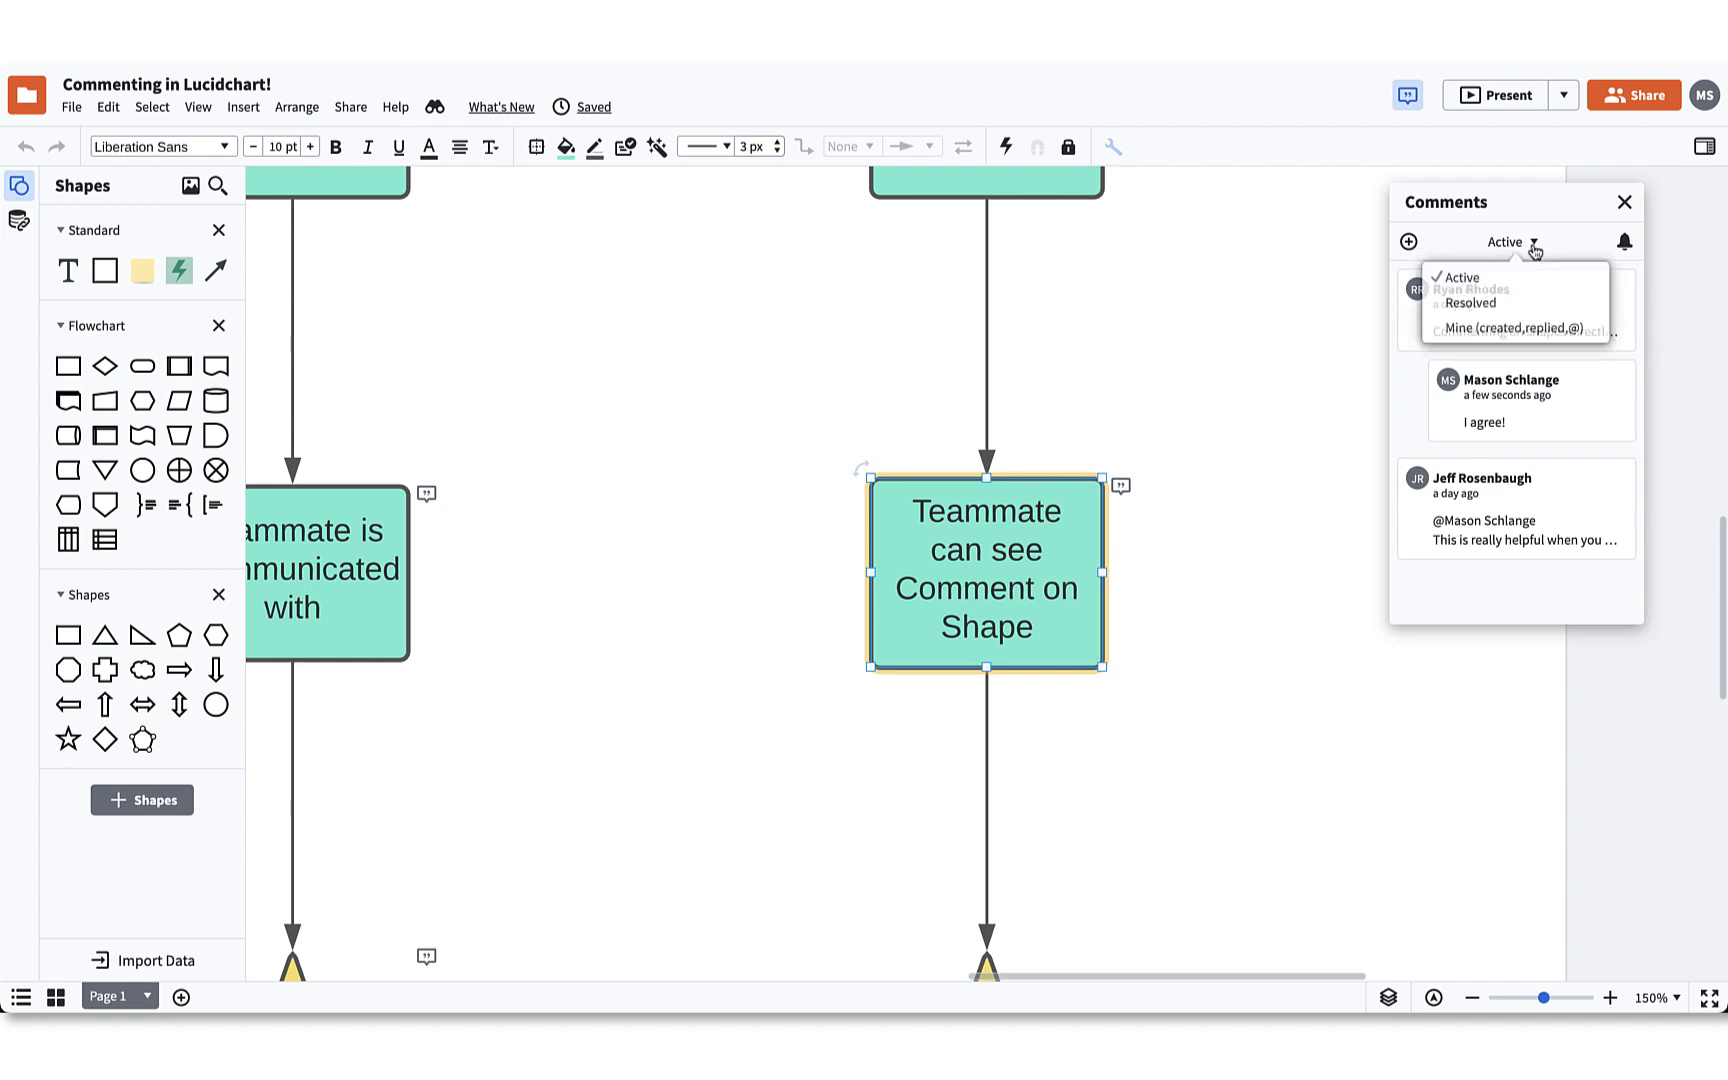
pyautogui.click(1589, 332)
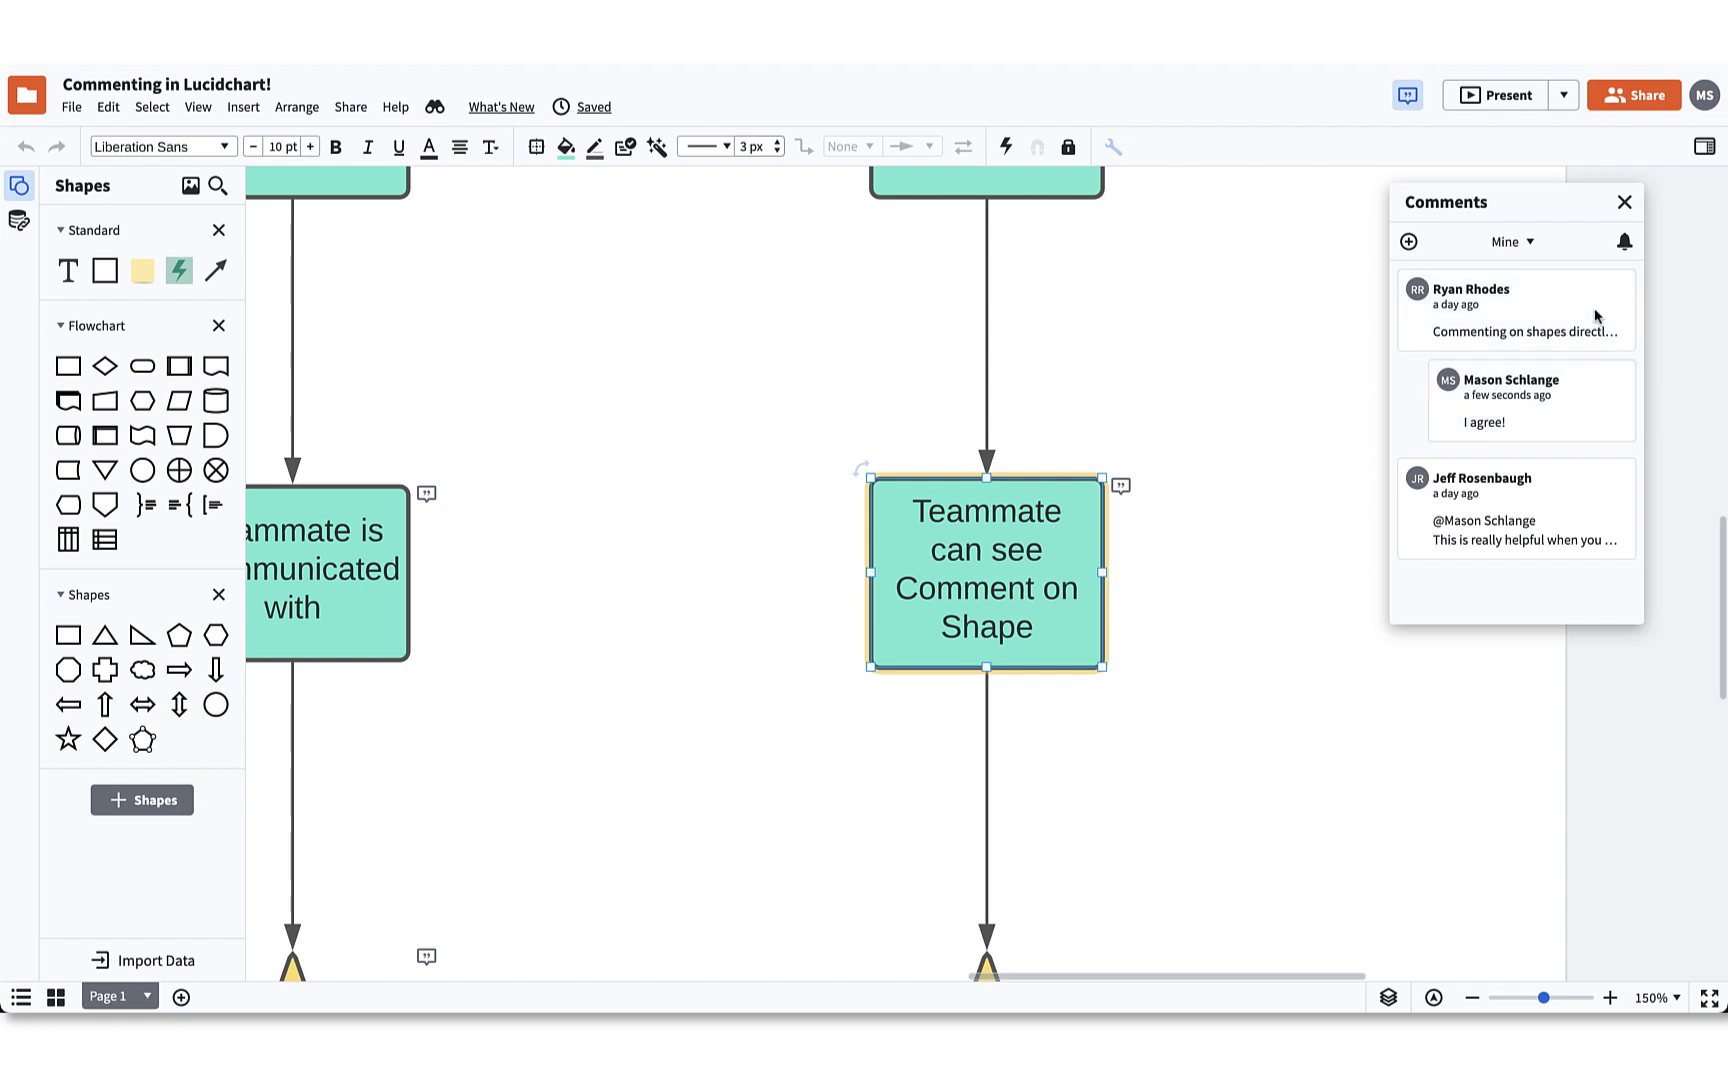
pyautogui.click(1624, 203)
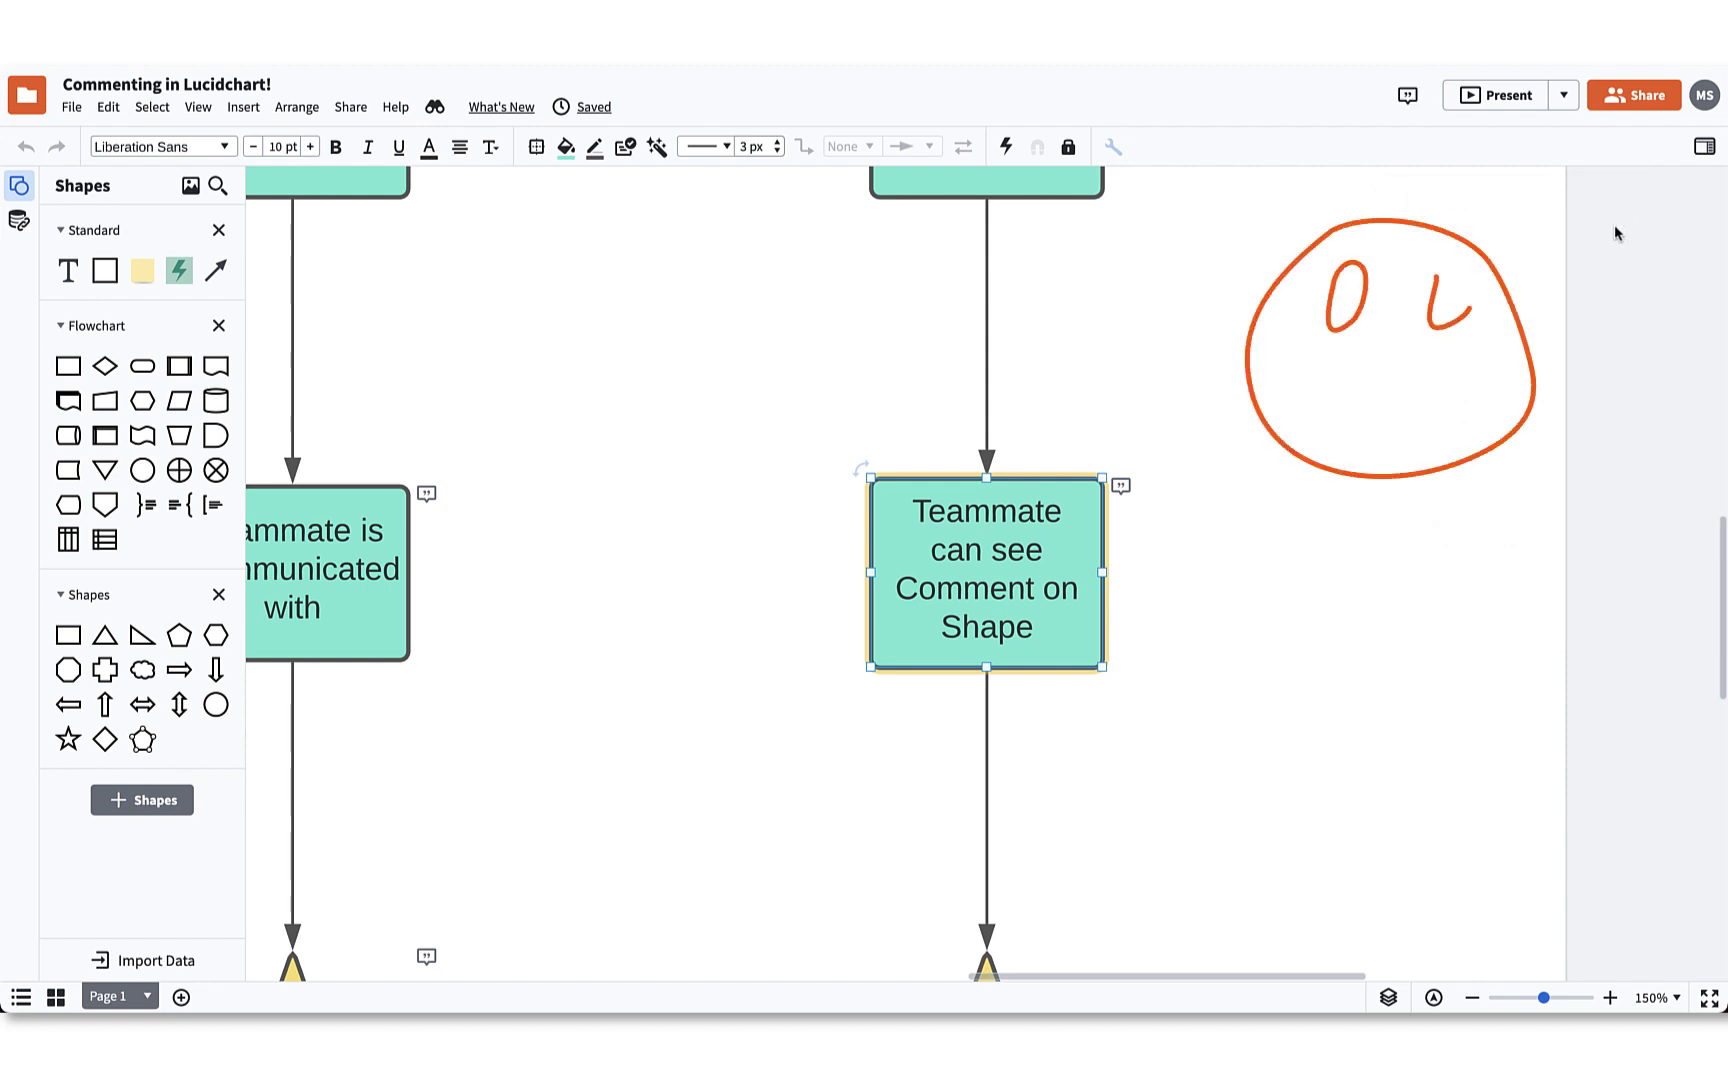